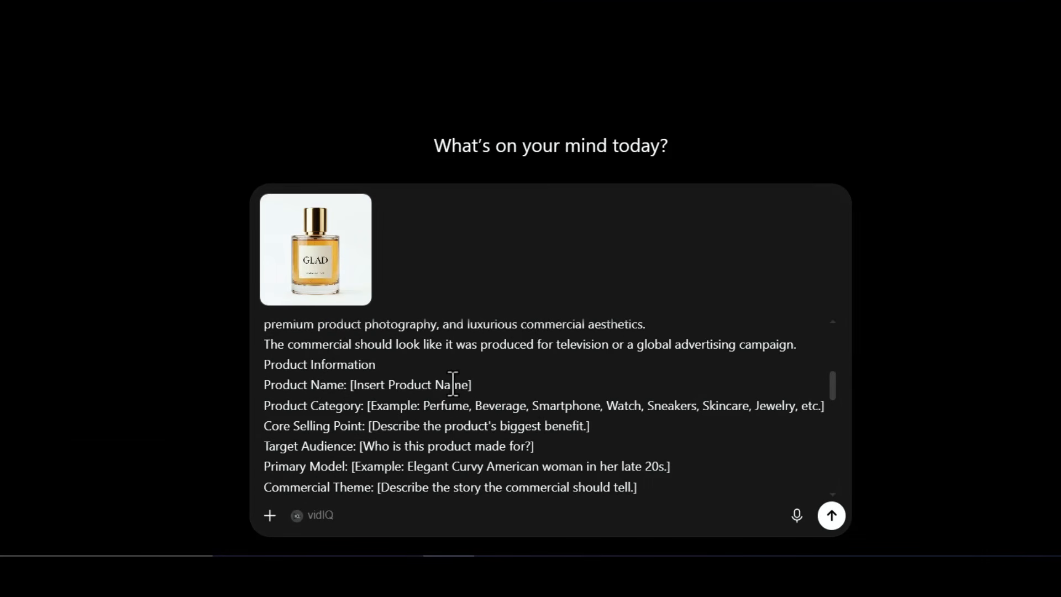
Replace the Product Name placeholder in the storyboard prompt with Glad, keeping the square brackets.
drag(469, 385, 348, 385)
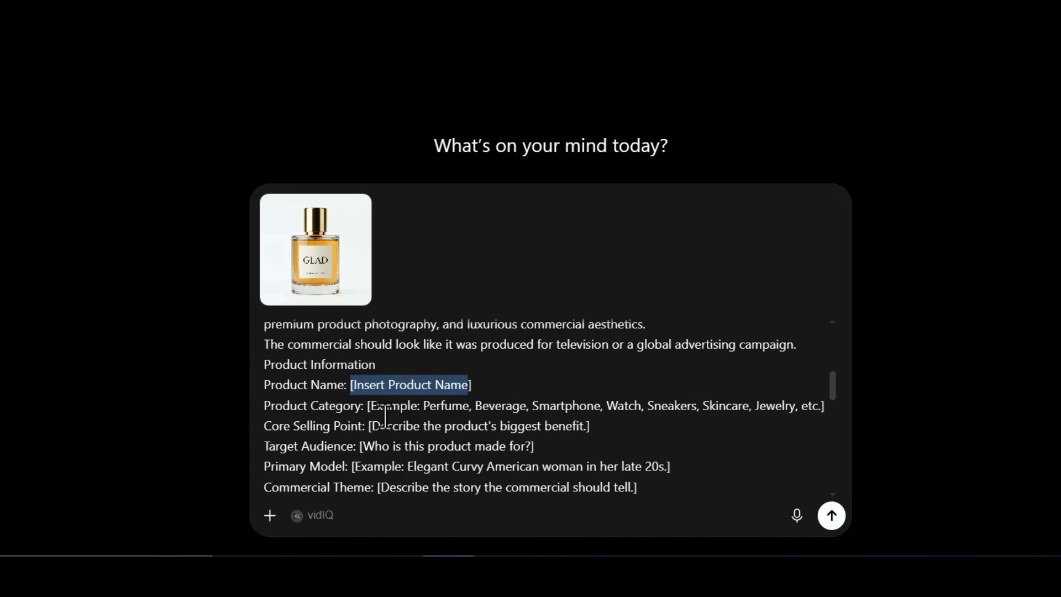
key(Right)
key(BackSpace)
key(BackSpace)
key(BackSpace)
key(BackSpace)
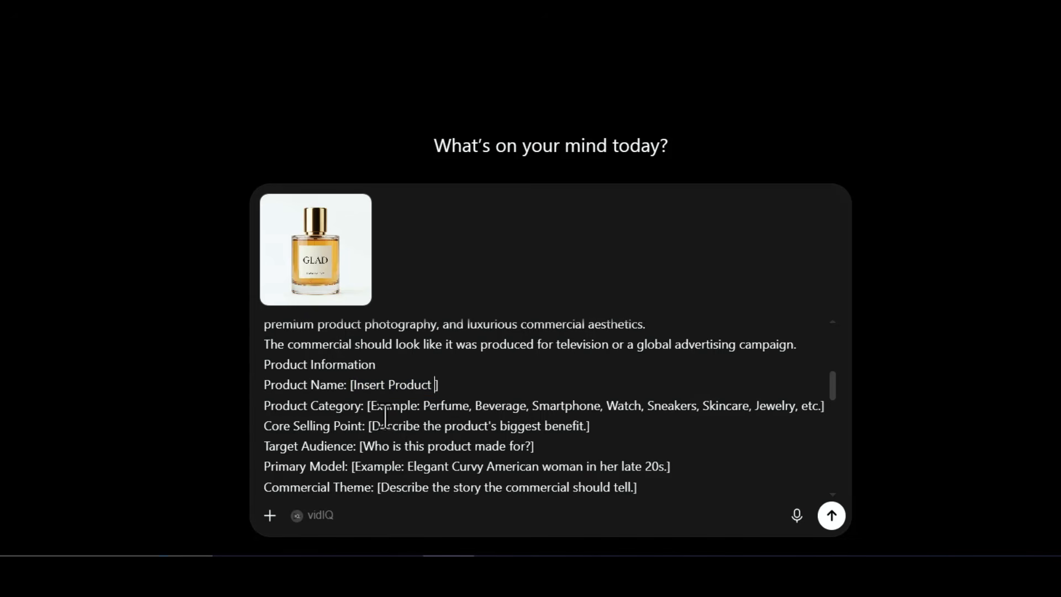
key(BackSpace)
key(BackSpace)
key(BackSpace)
key(BackSpace)
key(BackSpace)
key(BackSpace)
key(BackSpace)
key(BackSpace)
key(BackSpace)
key(BackSpace)
key(BackSpace)
key(BackSpace)
key(BackSpace)
key(BackSpace)
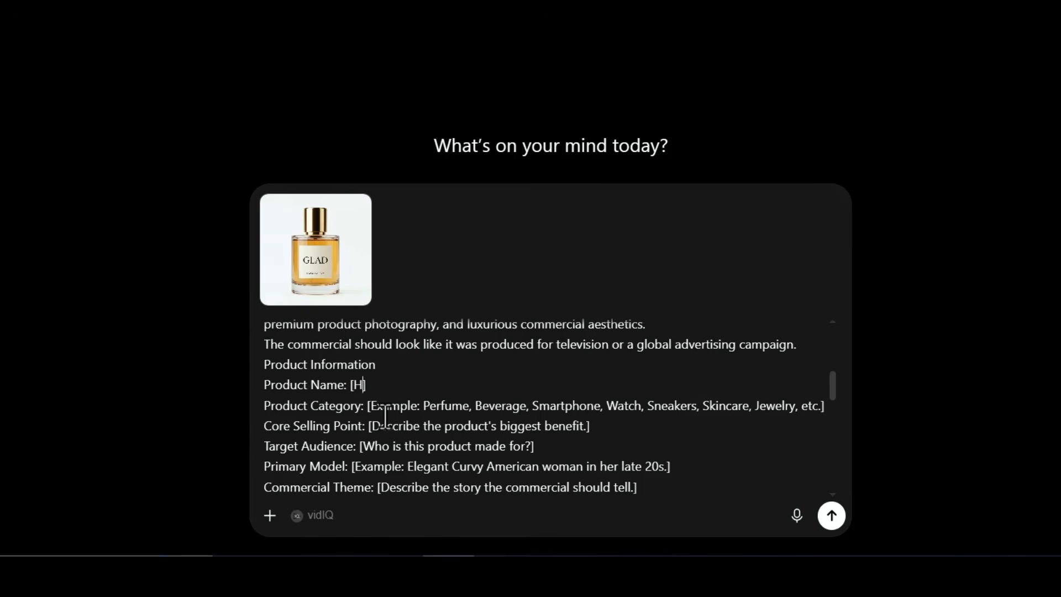
key(BackSpace)
text(Glad)
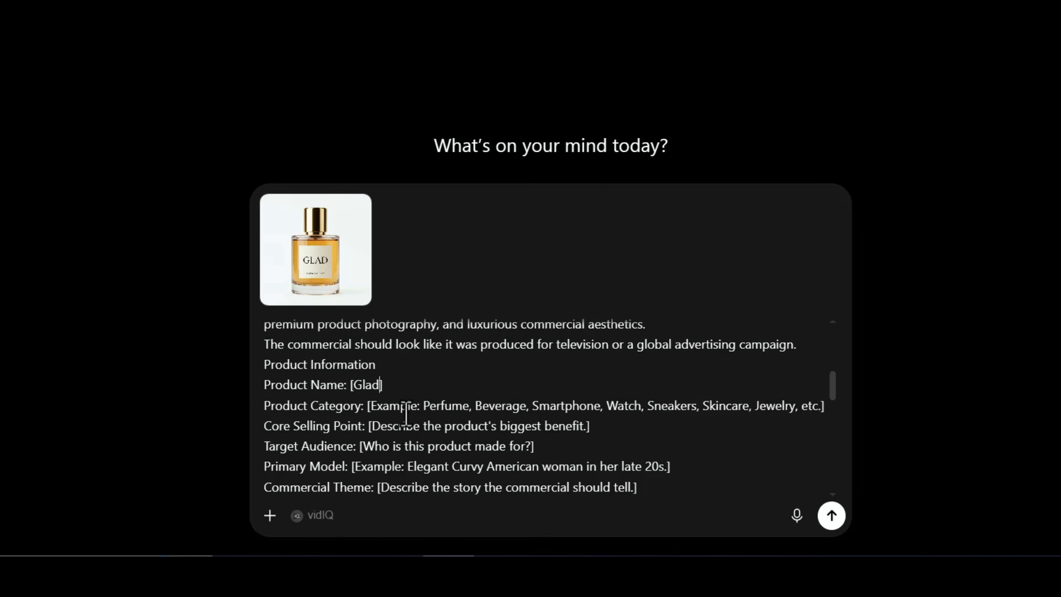
Set the prompt's product category to Perfume and its core selling point to "luxury perfume for vibrant youths".
triple_click(391, 408)
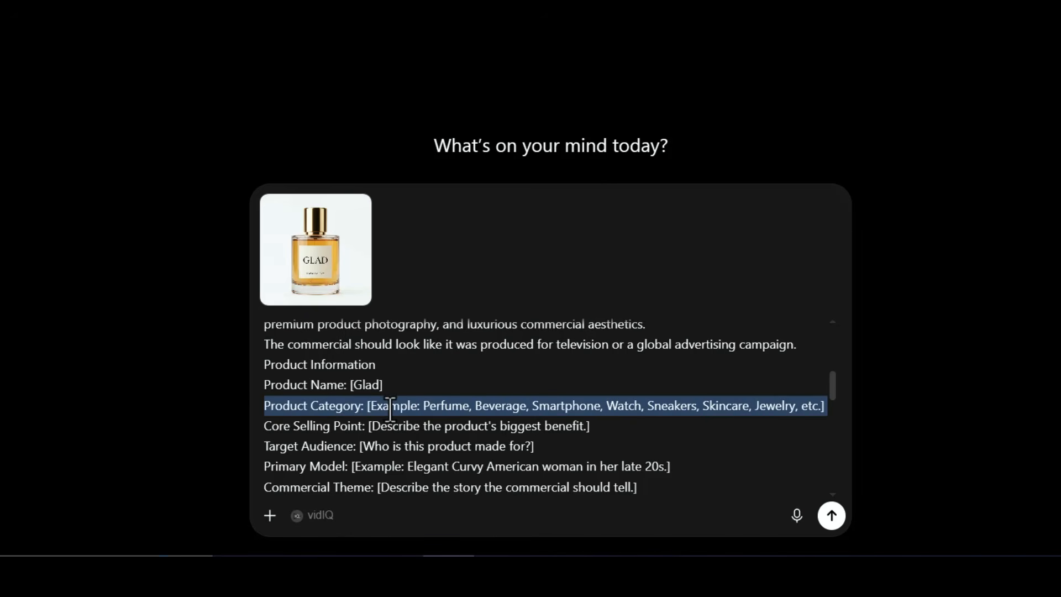
click(376, 407)
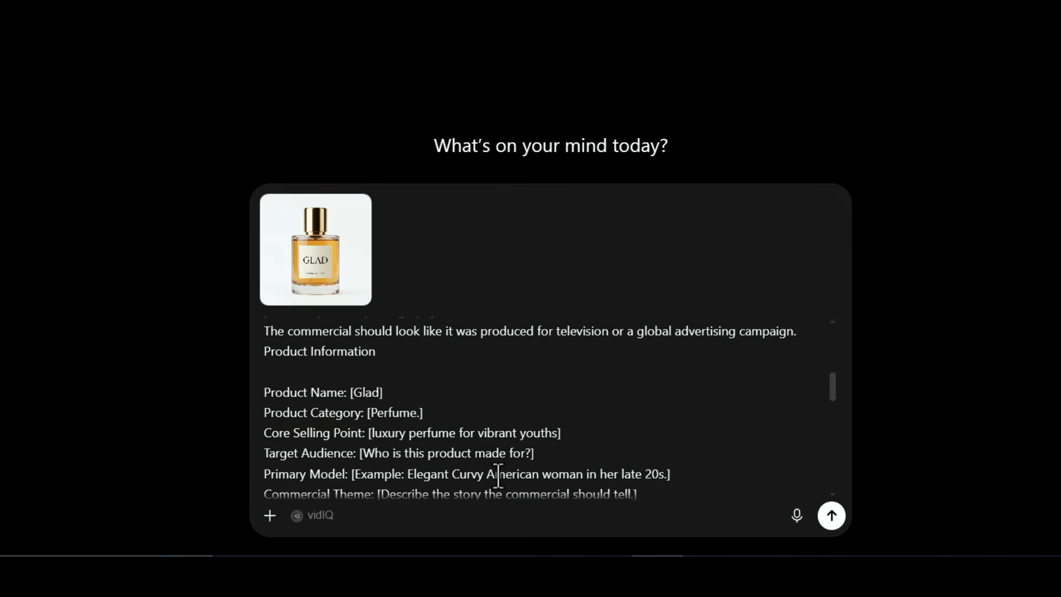
Replace the Target Audience placeholder in the prompt with "young professionals".
click(531, 453)
key(BackSpace)
key(BackSpace)
key(BackSpace)
key(BackSpace)
key(BackSpace)
key(BackSpace)
key(BackSpace)
key(BackSpace)
key(BackSpace)
key(BackSpace)
key(BackSpace)
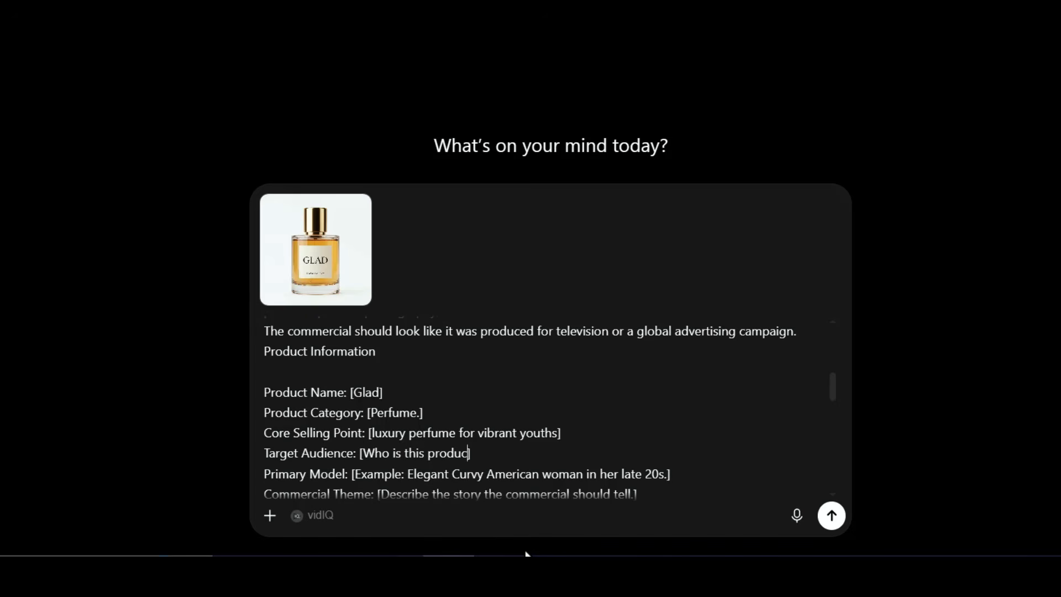
key(BackSpace)
key(BackSpace)
key(BackSpace)
key(BackSpace)
key(BackSpace)
key(BackSpace)
key(BackSpace)
key(BackSpace)
key(BackSpace)
key(BackSpace)
key(BackSpace)
key(BackSpace)
key(BackSpace)
key(BackSpace)
key(BackSpace)
key(BackSpace)
key(BackSpace)
key(BackSpace)
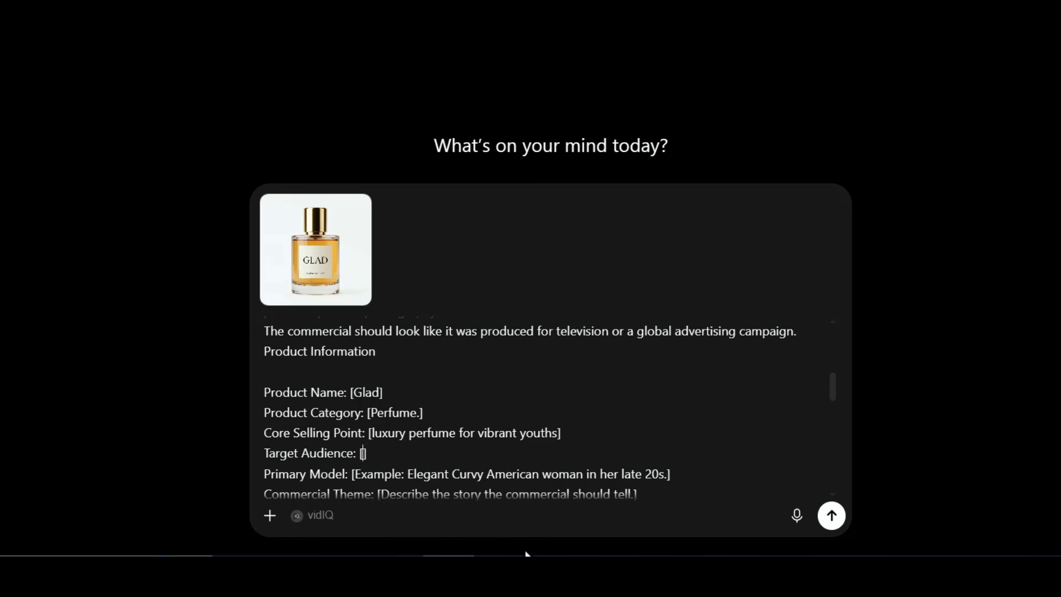
text(young professional)
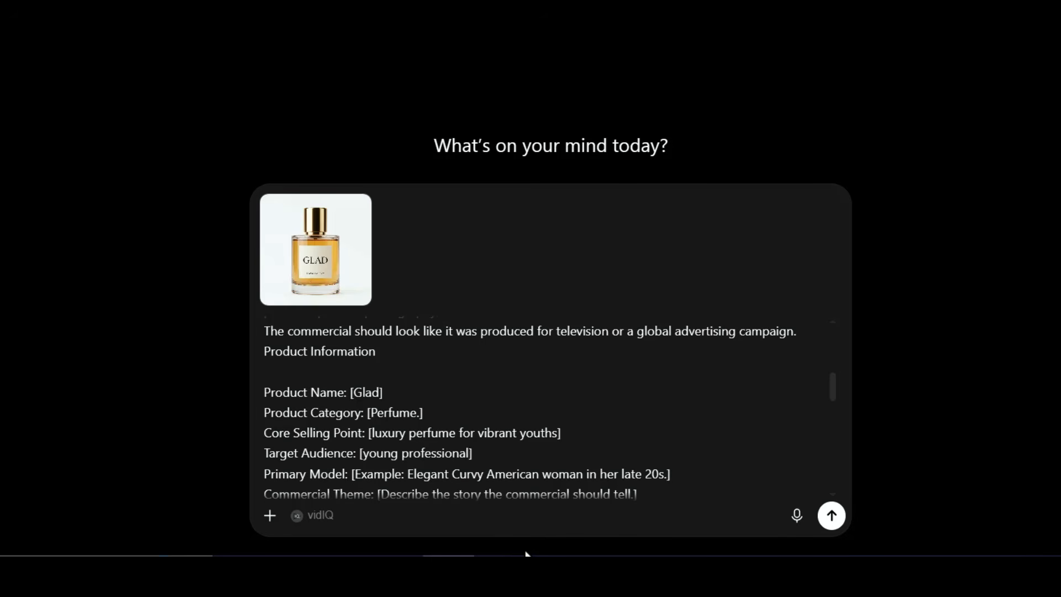
text(s)
Change the primary model's age to mid 20s and set the commercial theme to "smelling nice boosts confidence".
scroll(555, 396, down, 3)
click(477, 335)
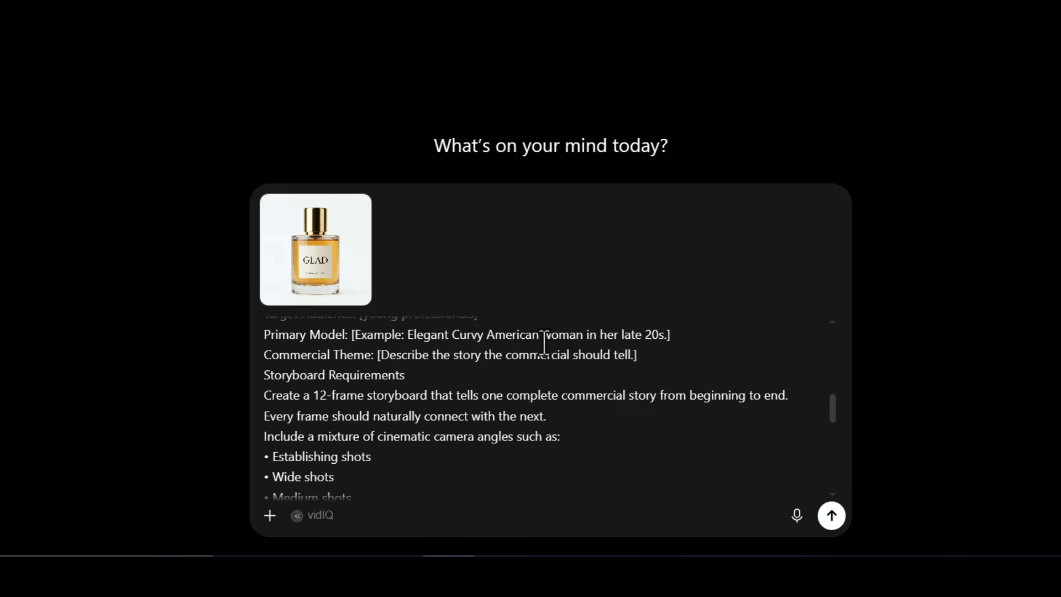
double_click(632, 334)
text(ea)
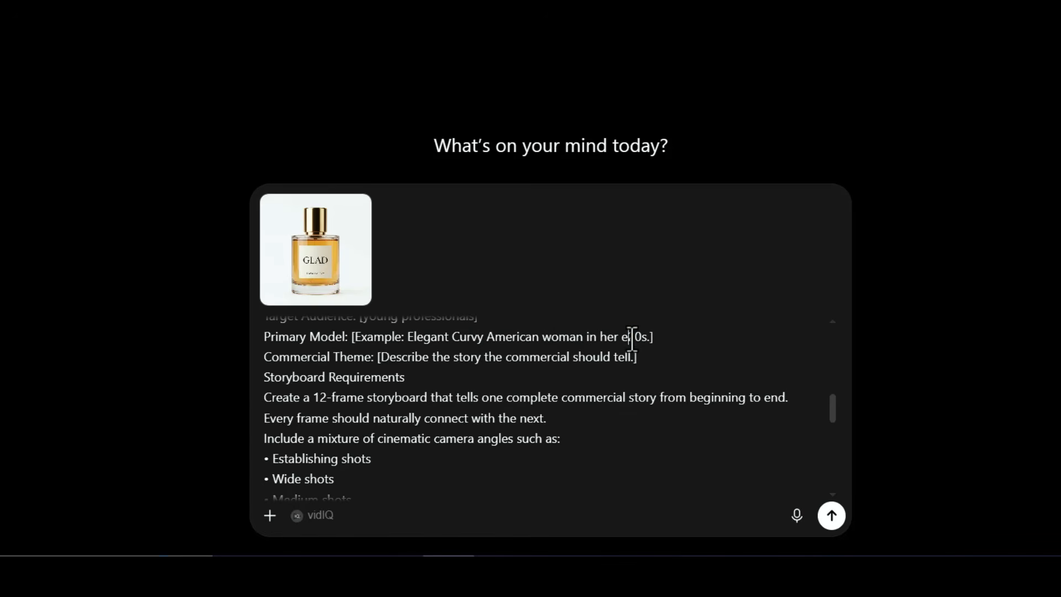
text(rly)
key(BackSpace)
key(BackSpace)
key(BackSpace)
key(BackSpace)
key(BackSpace)
text(mid)
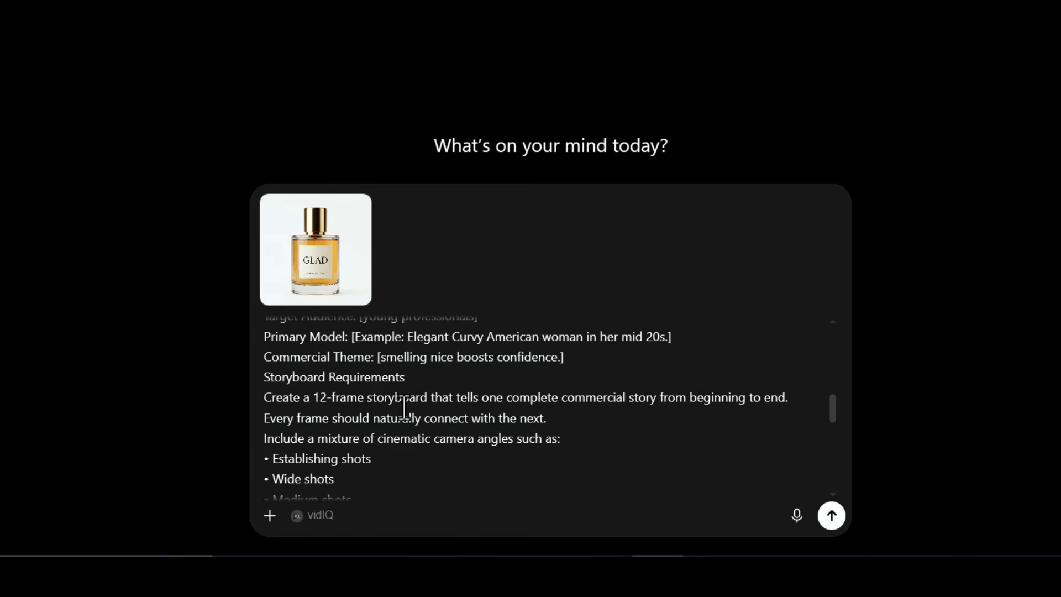
Review the filled-in product information and the output format instructions at the end of the prompt.
scroll(421, 408, down, 3)
scroll(421, 409, up, 5)
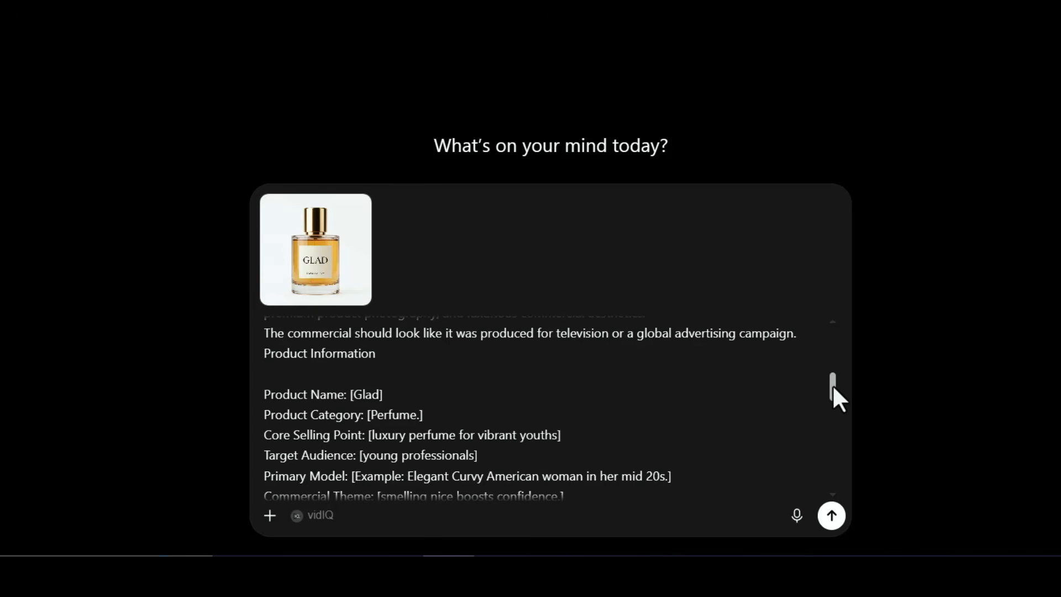
drag(833, 387, 837, 399)
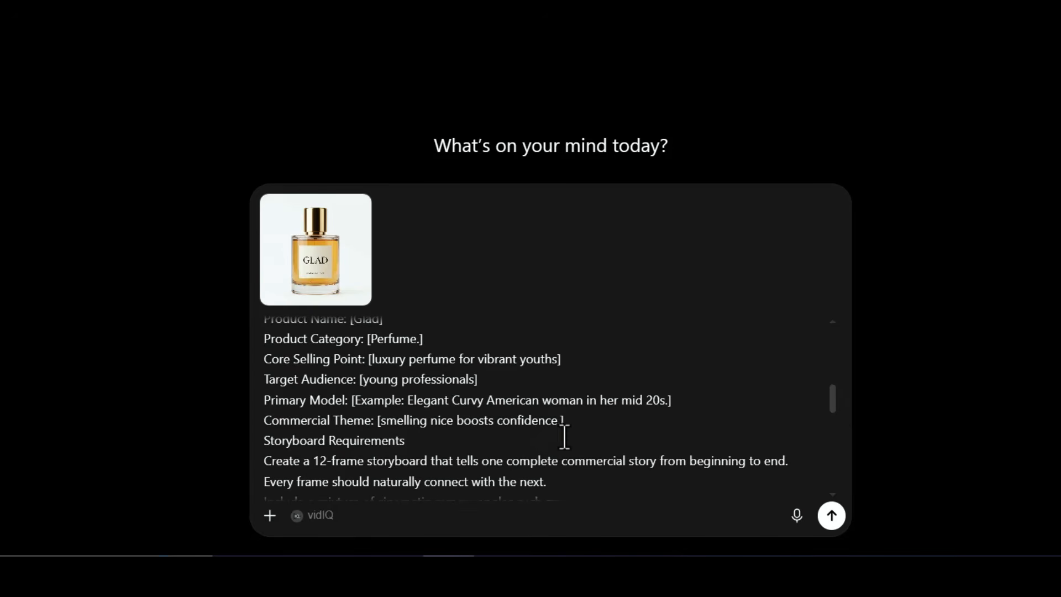
drag(582, 426, 305, 345)
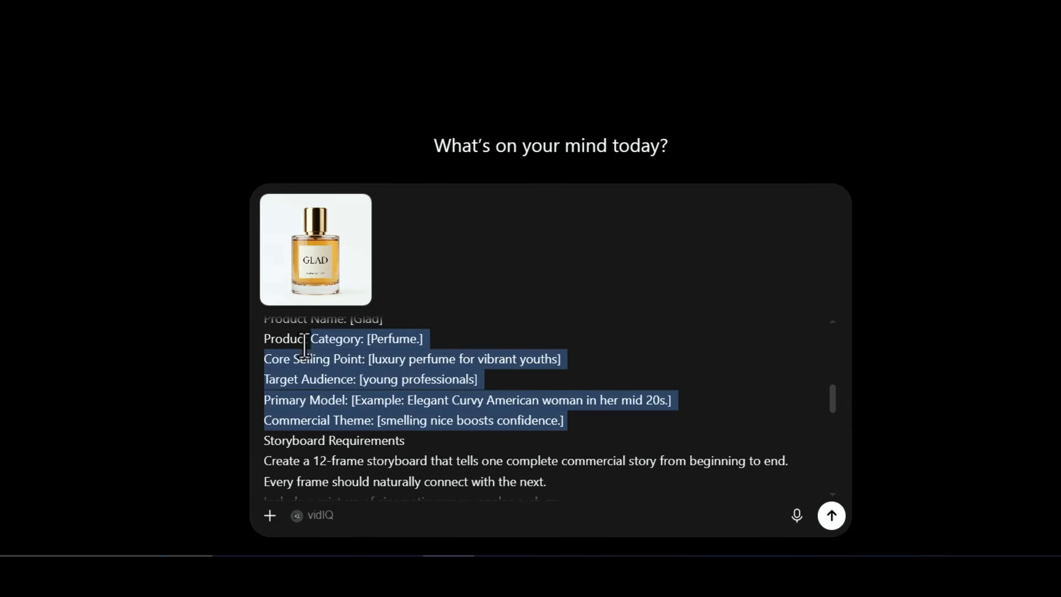
click(411, 366)
scroll(413, 372, down, 3)
scroll(413, 373, down, 6)
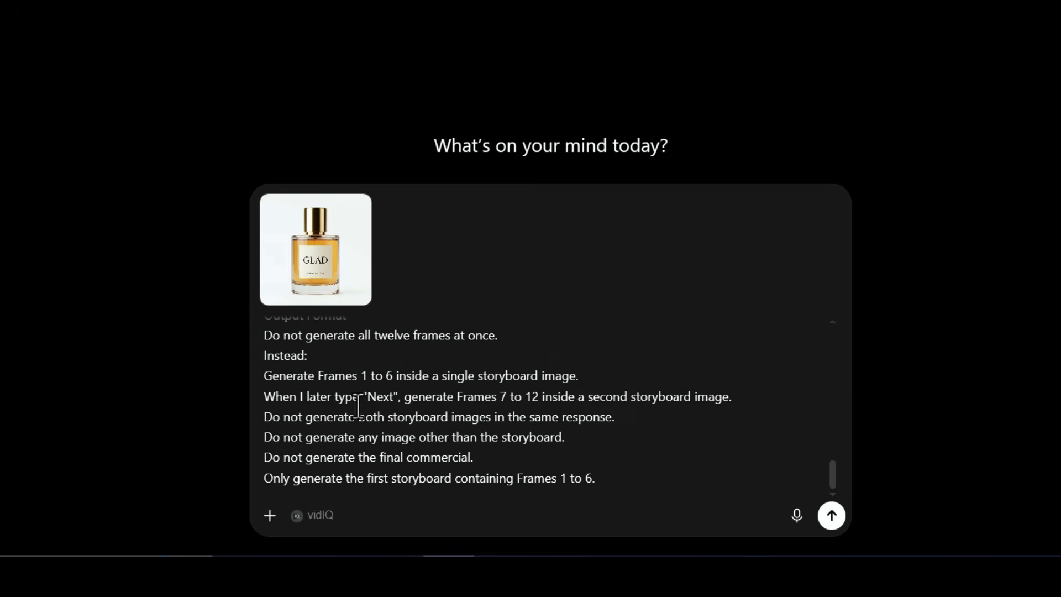
drag(651, 475, 278, 355)
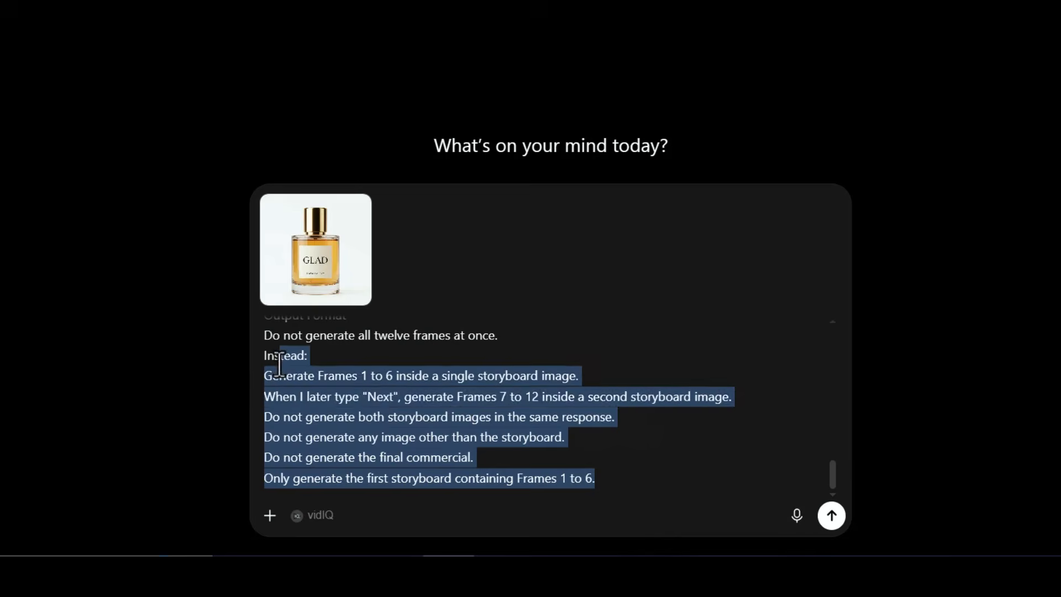
click(456, 423)
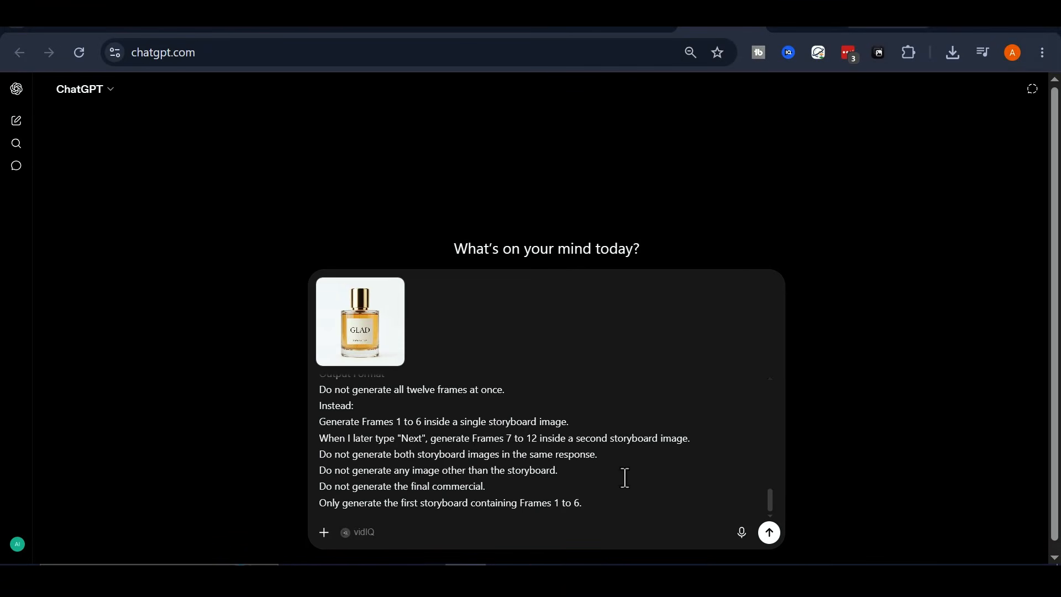
Submit the prompt with the perfume image and view the generated storyboard of frames 1 to 6 enlarged.
click(771, 534)
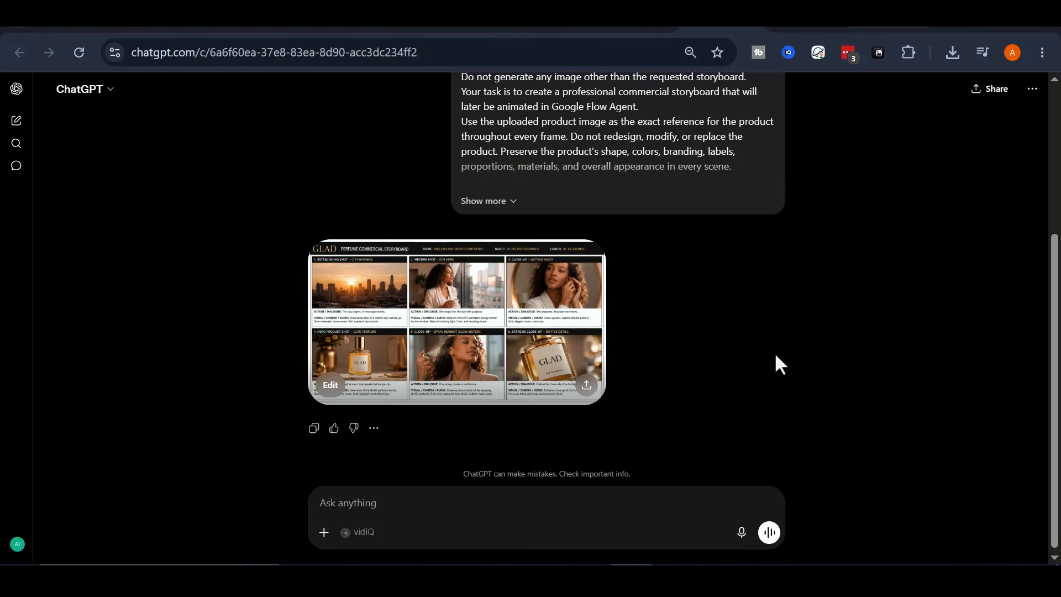
scroll(774, 352, up, 2)
scroll(637, 272, down, 2)
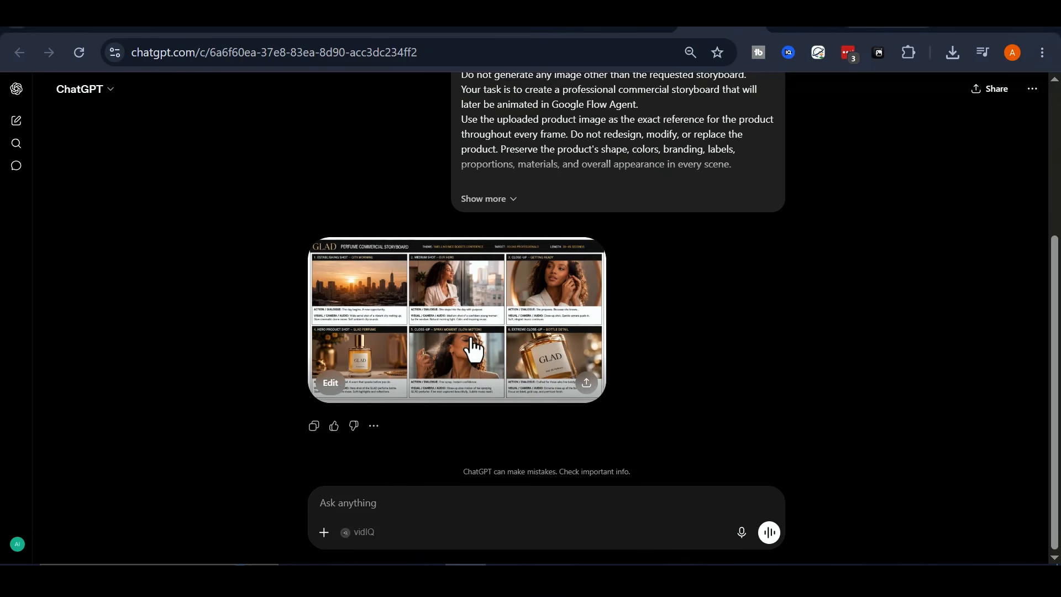
click(479, 281)
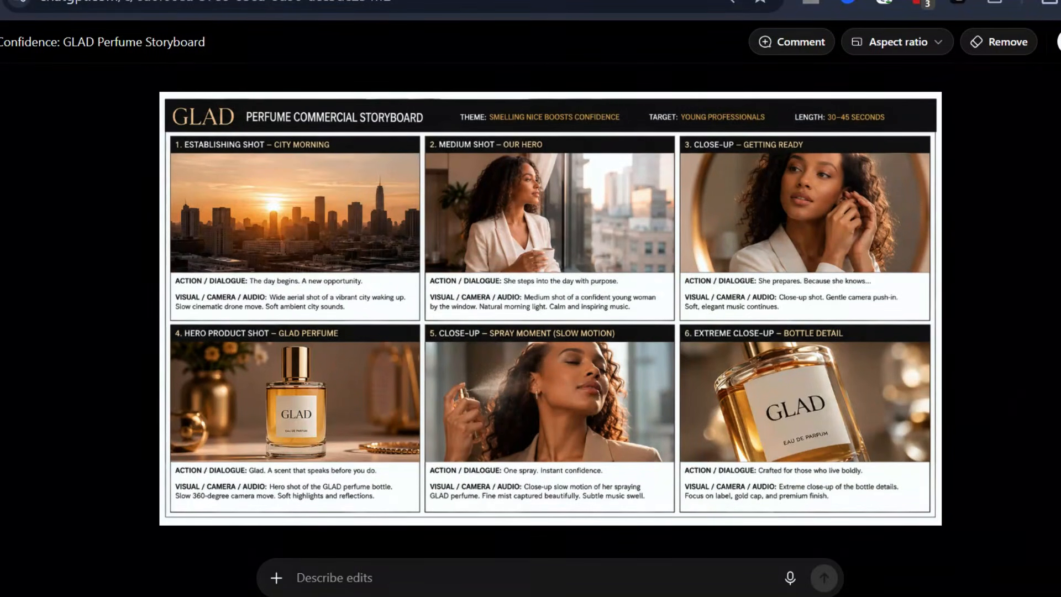
key(Escape)
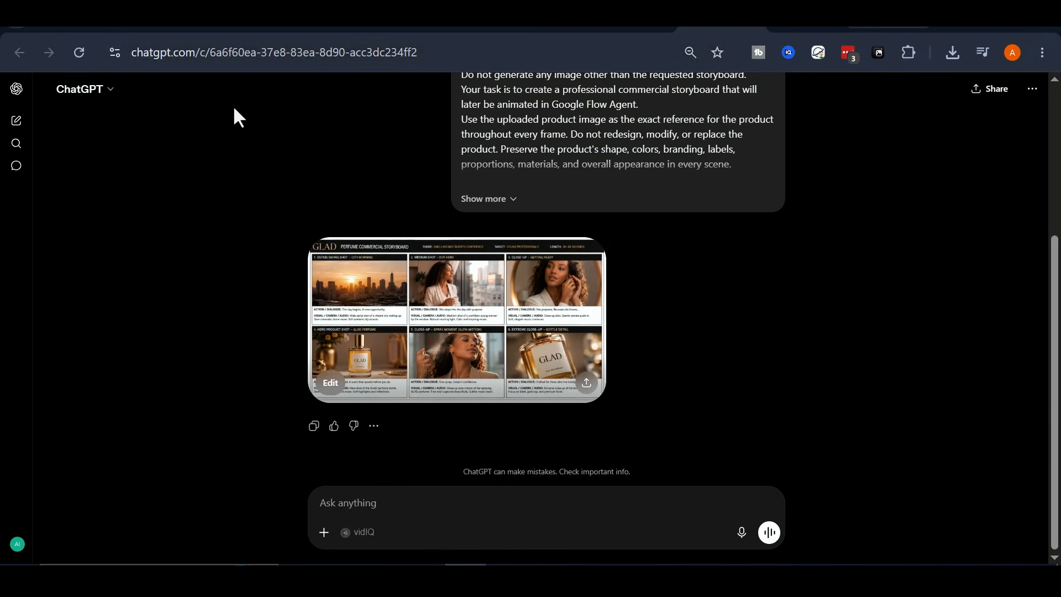
Send "next" in the chat to generate the second storyboard with frames 7 to 12.
click(409, 510)
text(next)
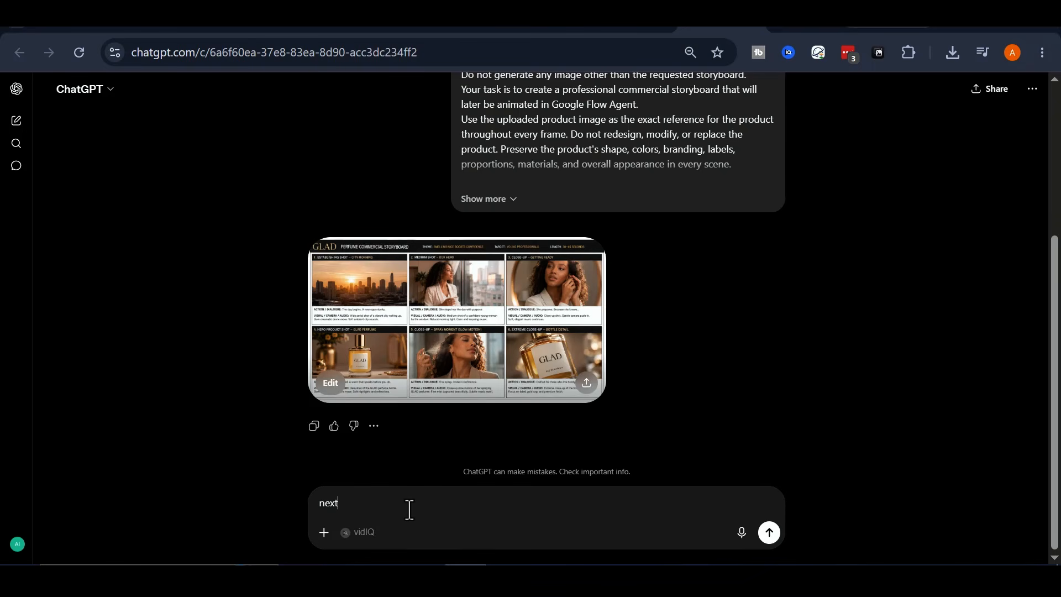
key(Return)
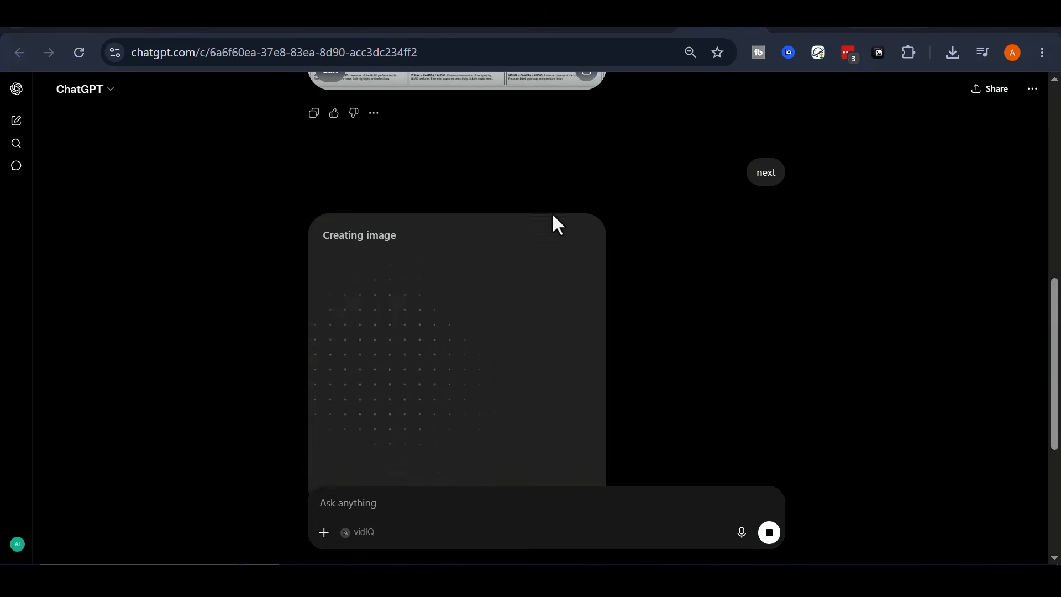
scroll(495, 357, down, 2)
scroll(450, 382, up, 1)
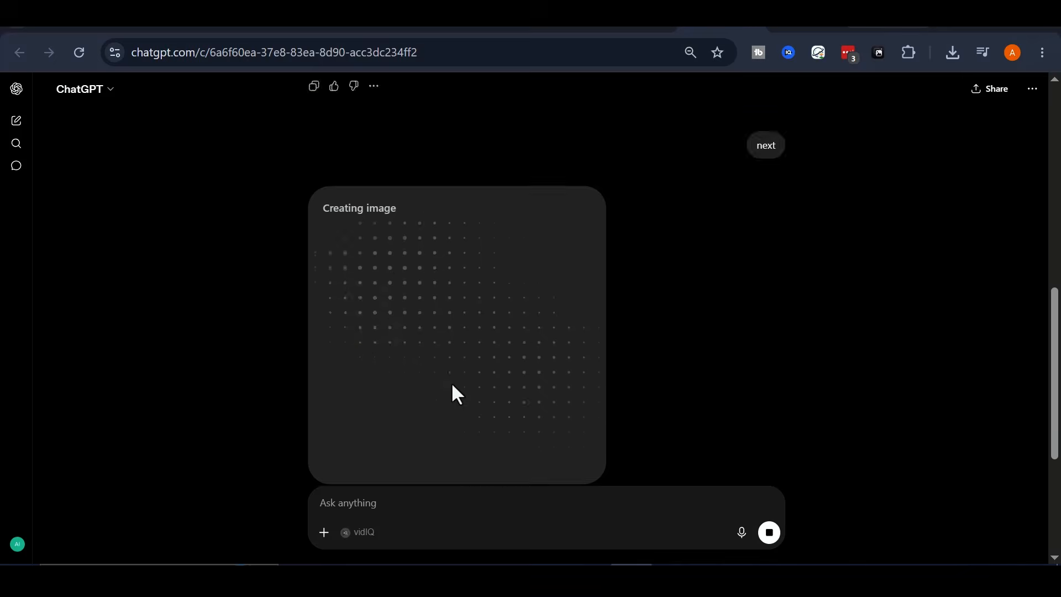
scroll(451, 382, up, 1)
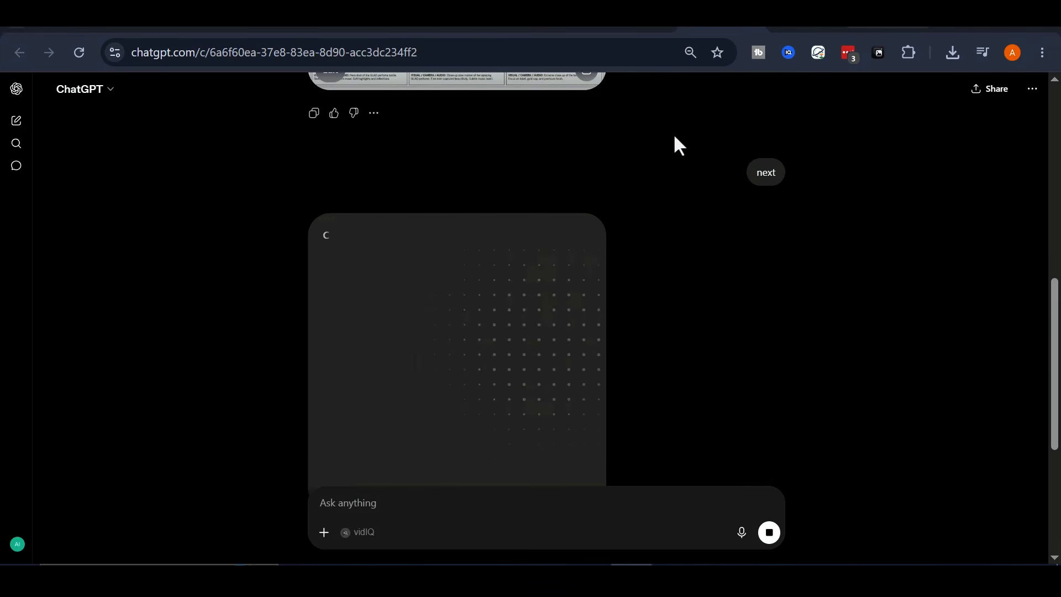
scroll(548, 242, up, 2)
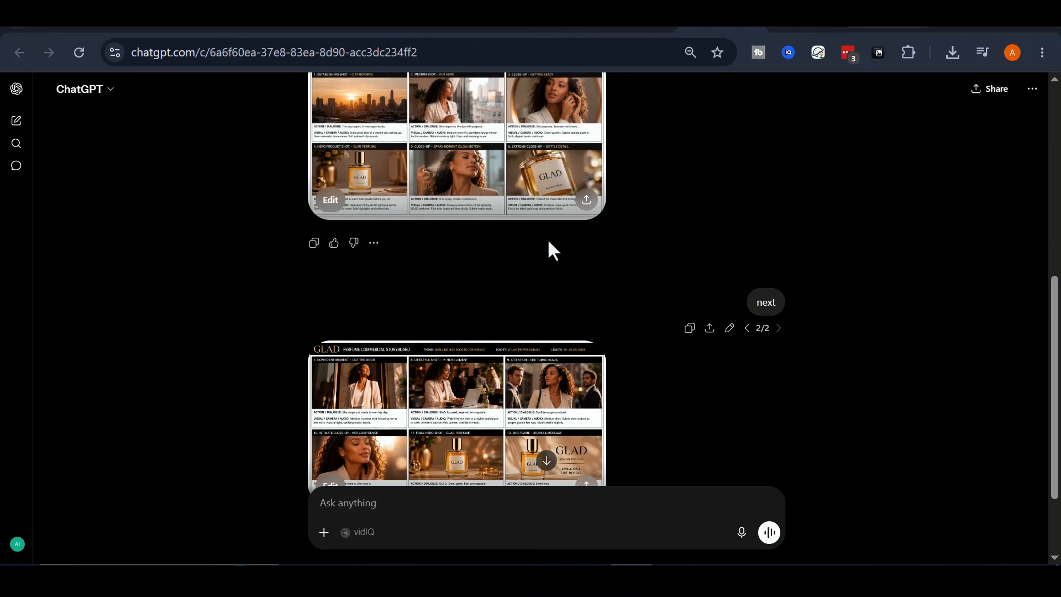
scroll(549, 242, down, 2)
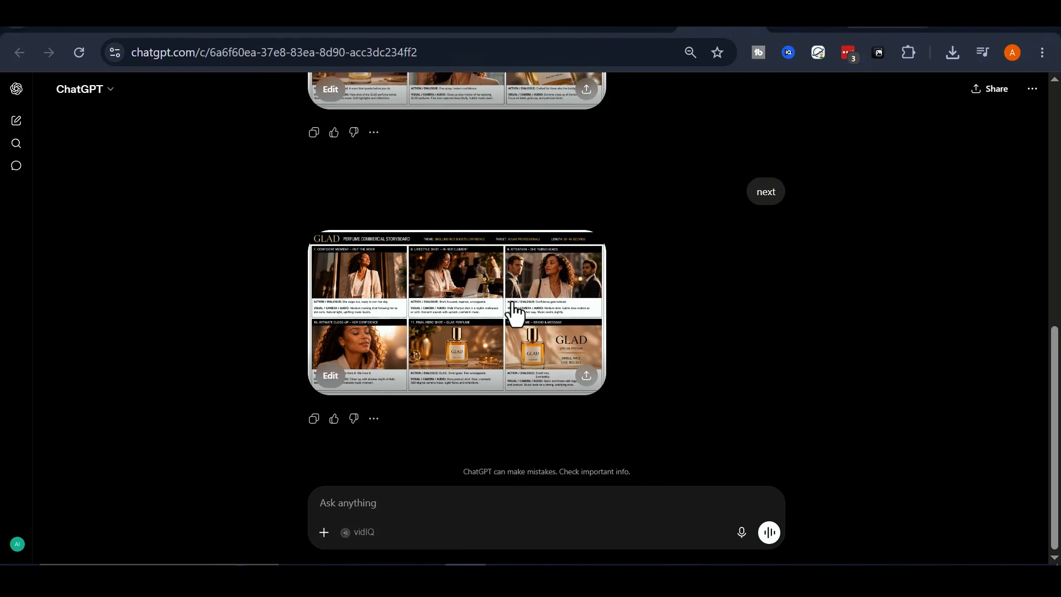
Examine the enlarged storyboard of frames 7 to 12, and look over both storyboards in the chat.
click(516, 307)
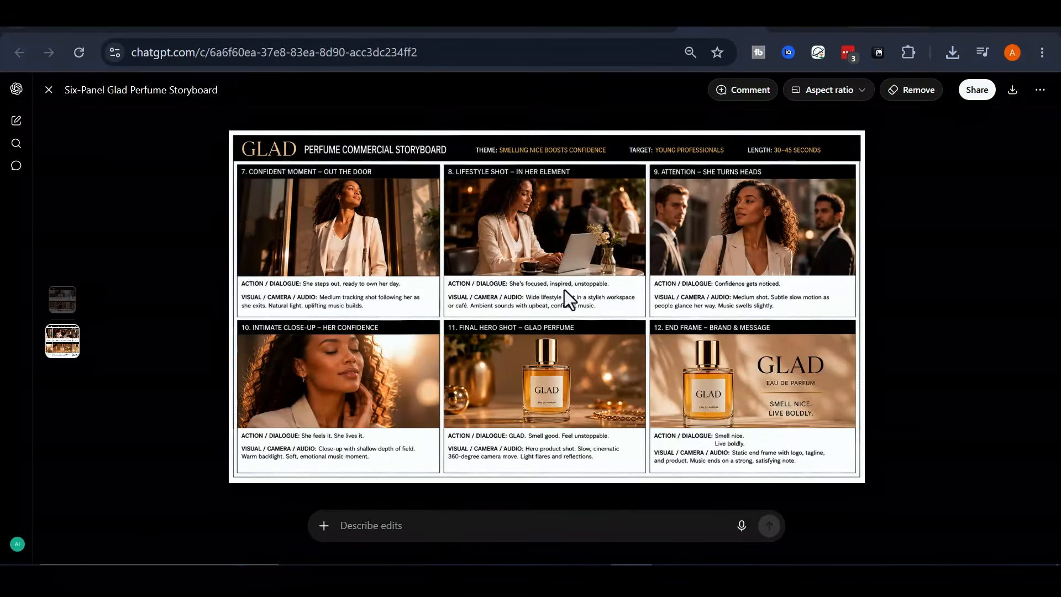
click(50, 91)
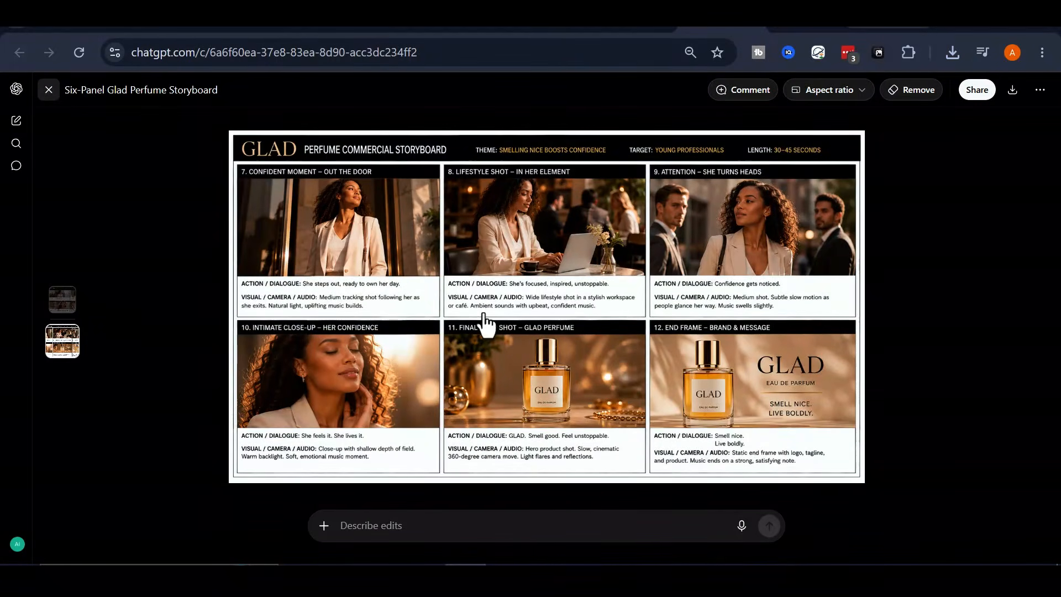
scroll(548, 343, up, 2)
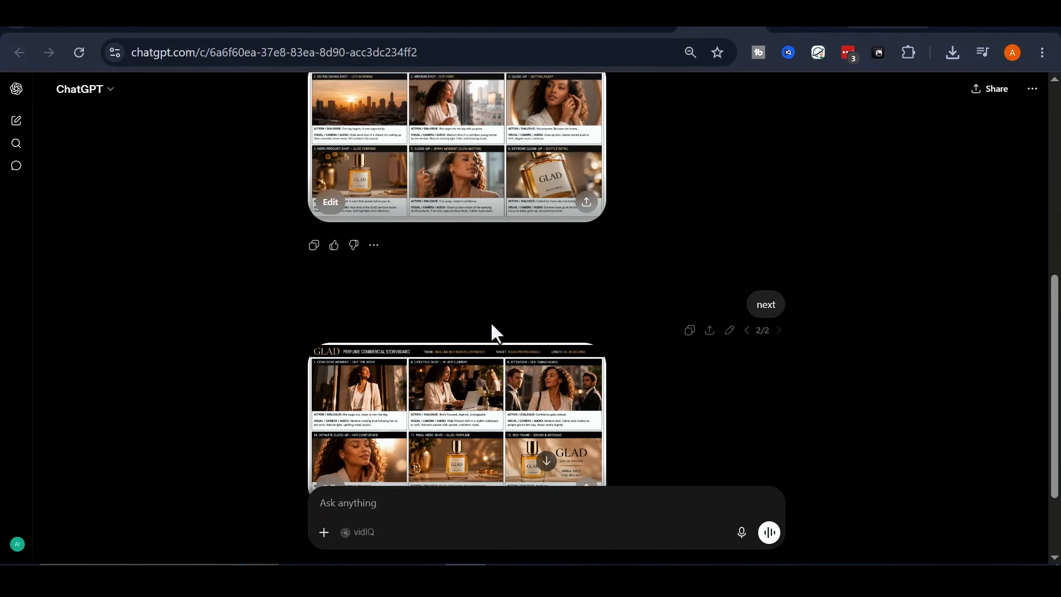
scroll(490, 326, up, 2)
scroll(487, 249, down, 4)
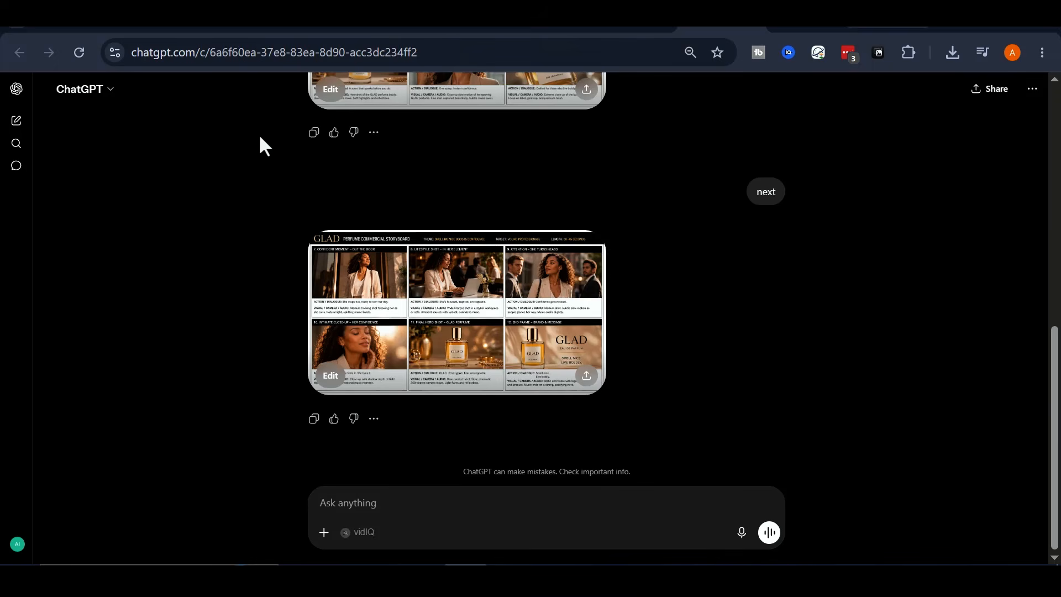
scroll(545, 361, up, 4)
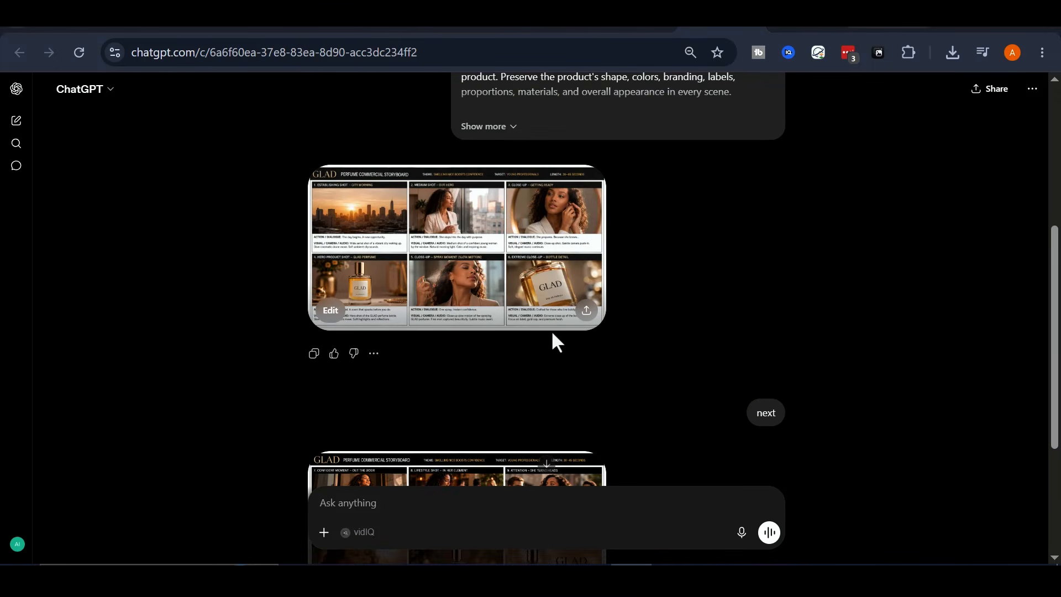
scroll(553, 340, down, 2)
Switch to Google Flow and create a new project.
key(ctrl+shift+Tab)
key(ctrl+shift+Tab)
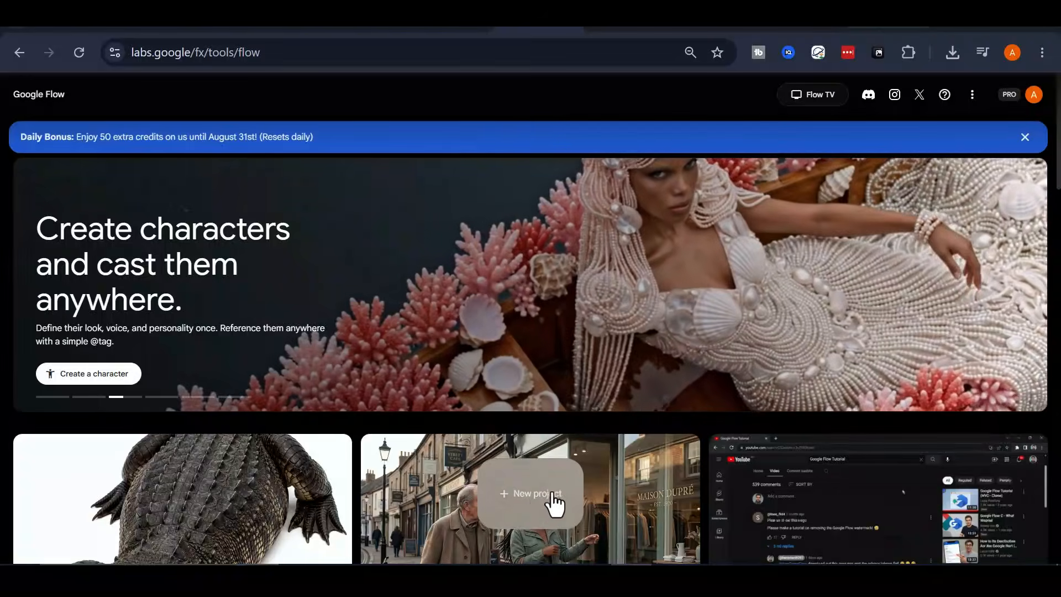
click(528, 499)
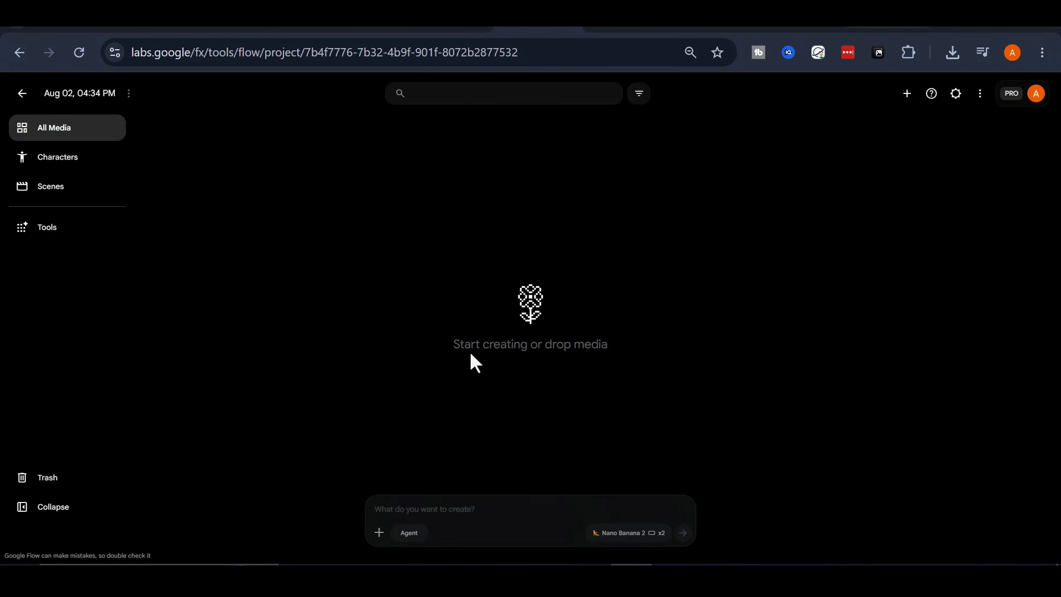
Enable Agent mode, upload the storyboard of frames 1 to 6, and attach it to the prompt.
click(416, 534)
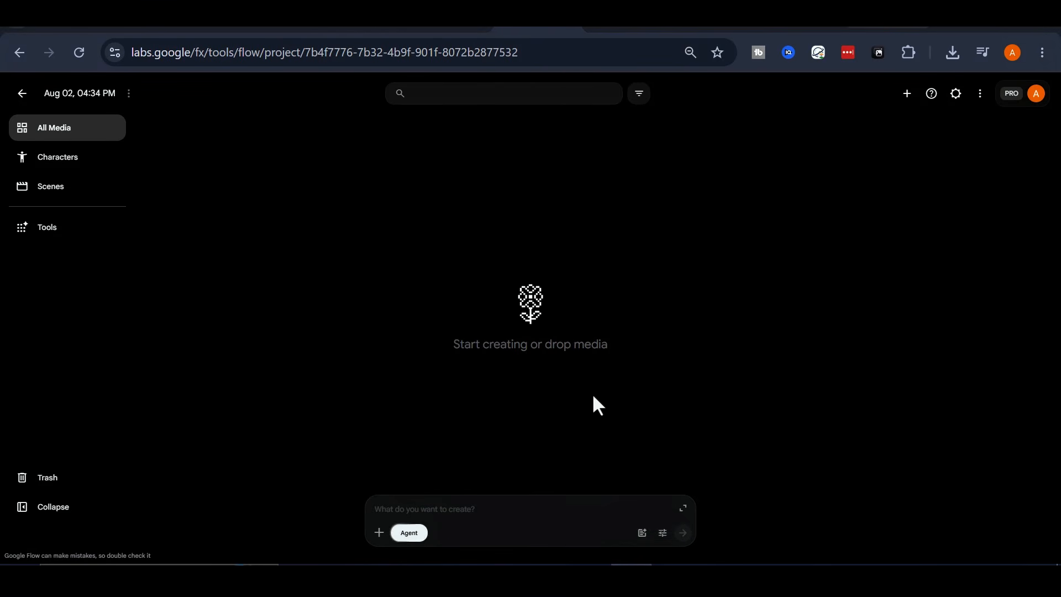
click(907, 94)
click(864, 130)
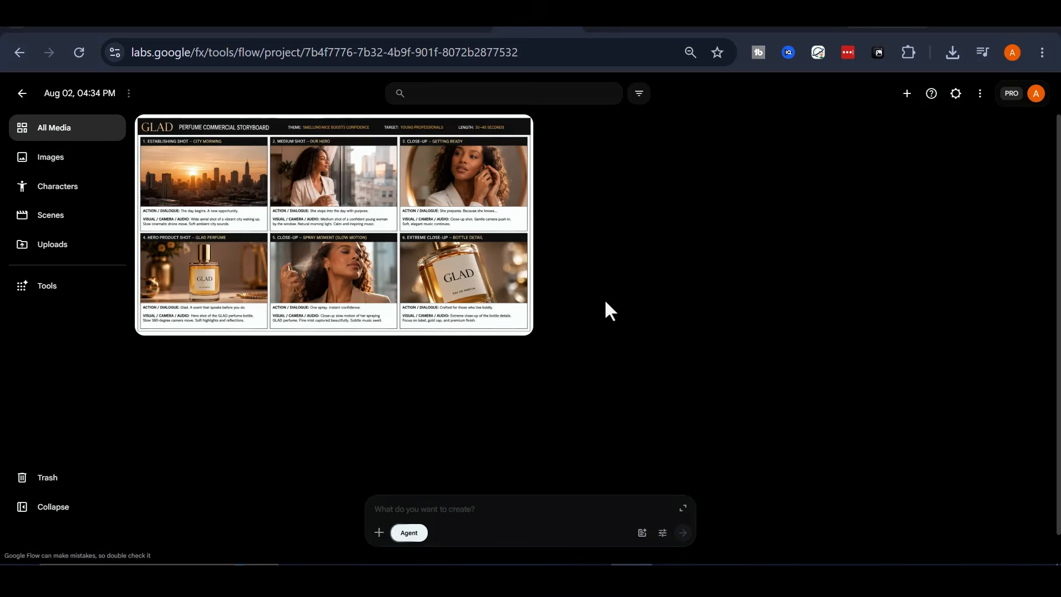
drag(387, 326, 482, 520)
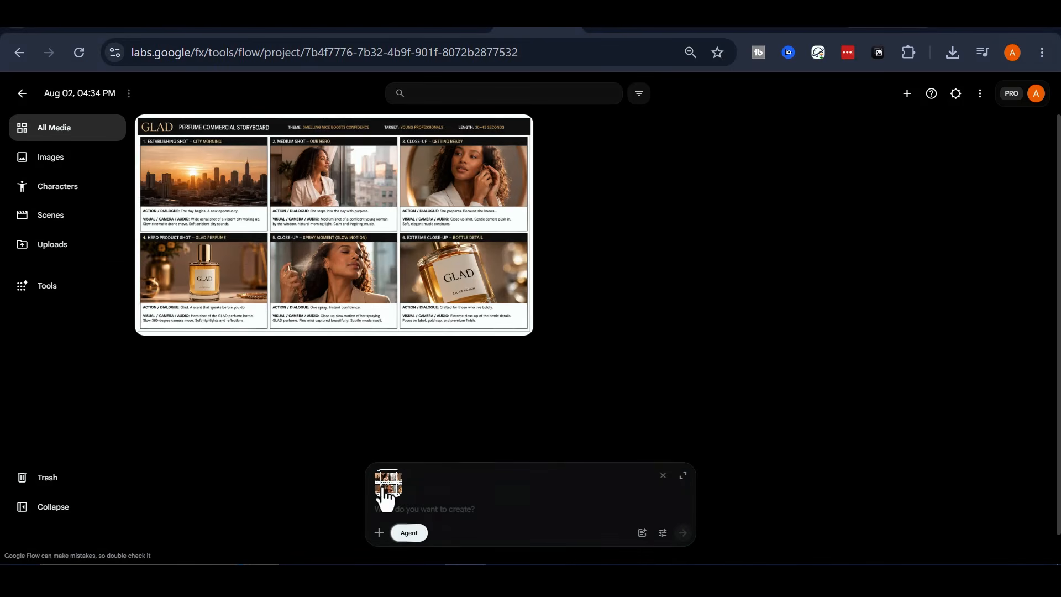
Submit instructions to animate the storyboard cinematically in 16:9 without on-screen text or voiceover, and approve the video generation.
text(Animate this perfume commercial storyboard. Make it cinematic, realistic, and professionally directed. Follow every scene exactly as shown in the storyboard. Preserve the product's appearance throughout the commercial. Do not add subtitles, captions, logos, or on-screen text. No voiceover. Generate in 16:9 landscape format.)
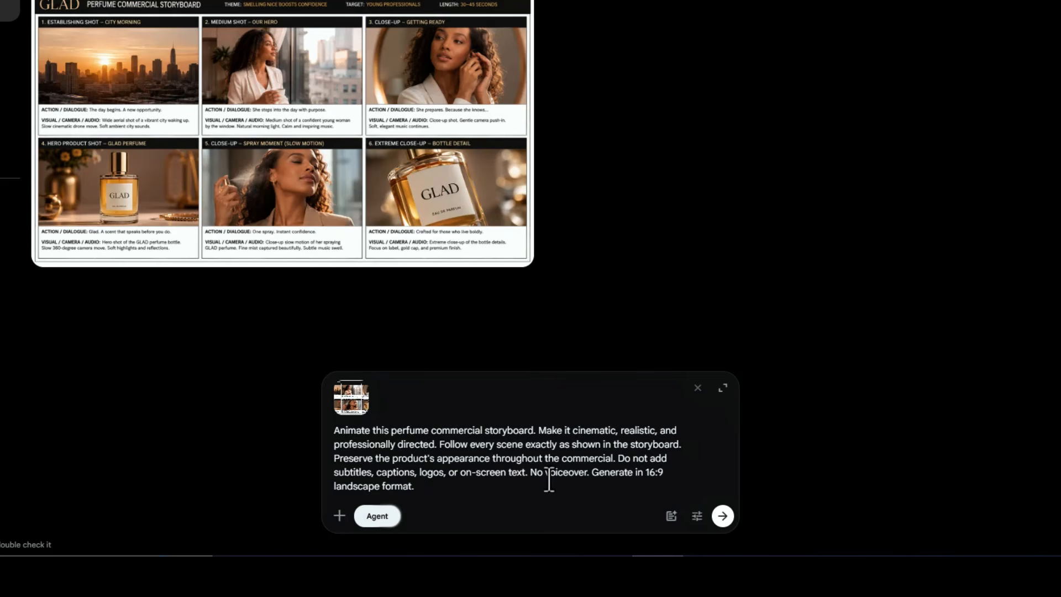
drag(436, 490, 326, 430)
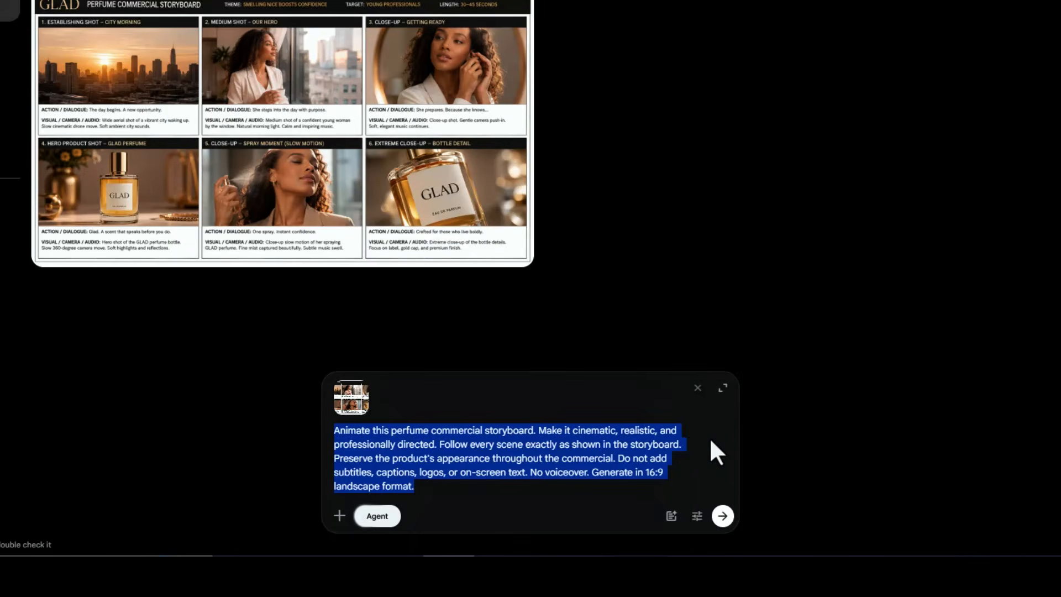
click(635, 220)
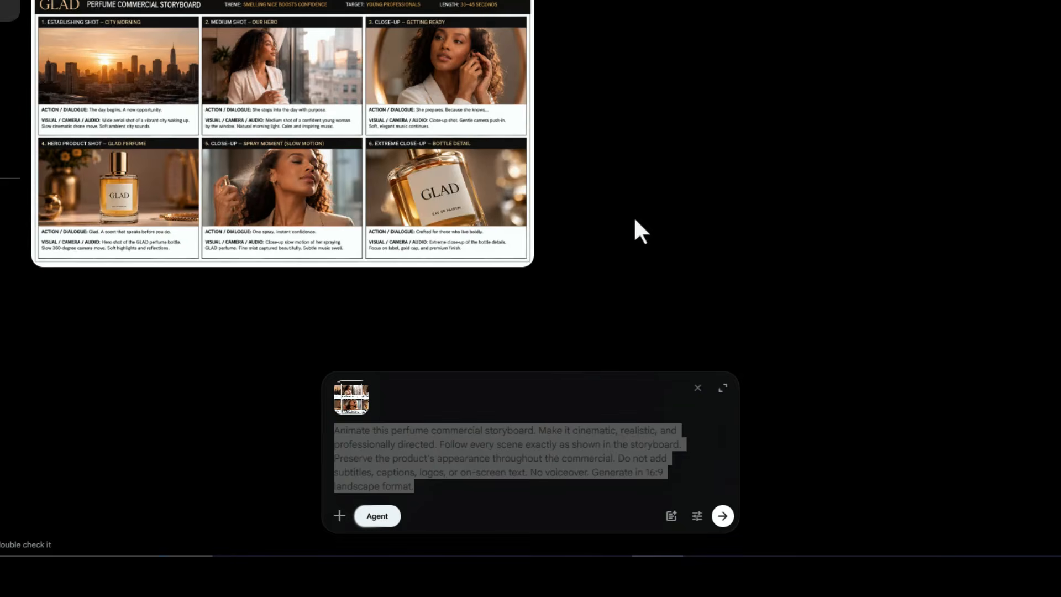
click(552, 453)
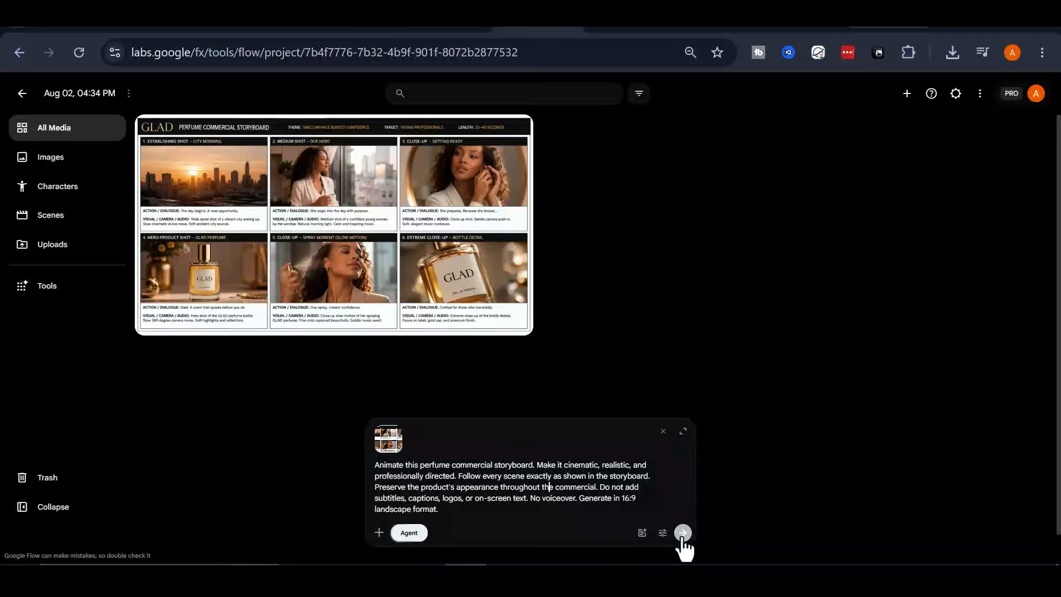
click(723, 516)
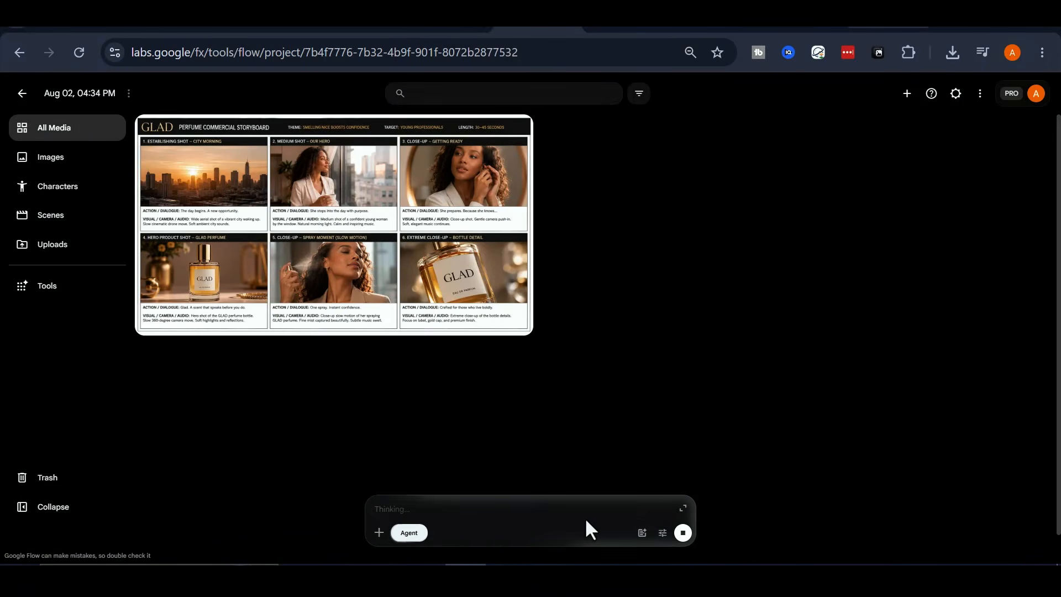
click(683, 507)
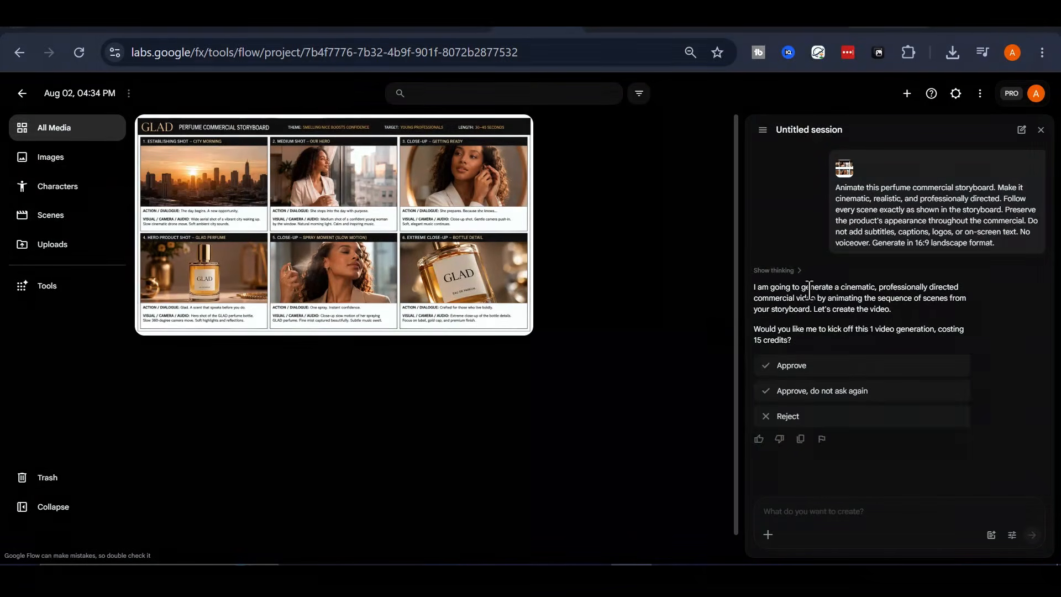
click(812, 367)
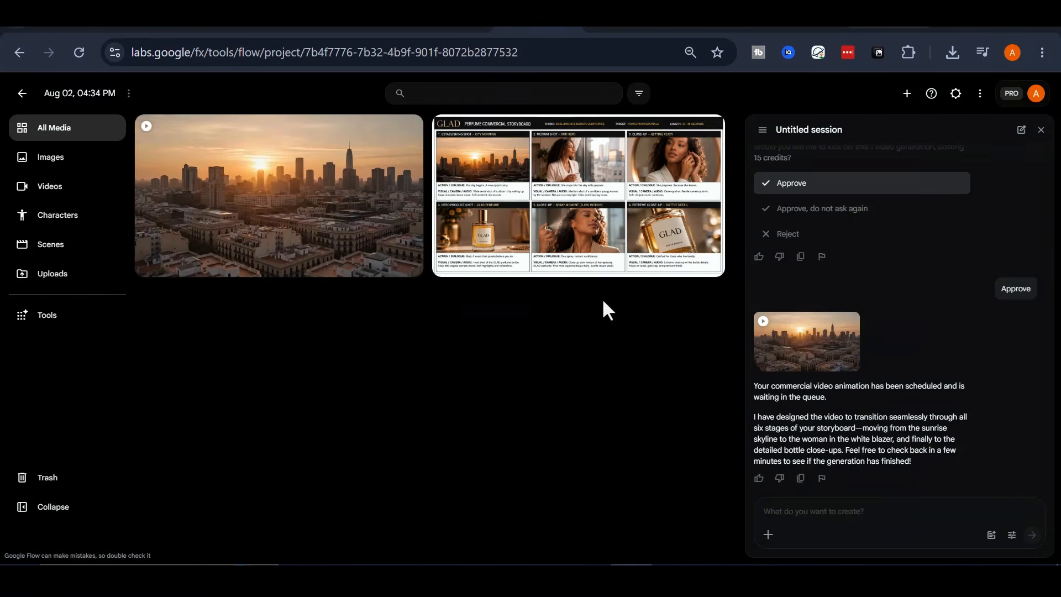
Play the generated video of frames 1 to 6, and review the agent session before closing it.
click(516, 272)
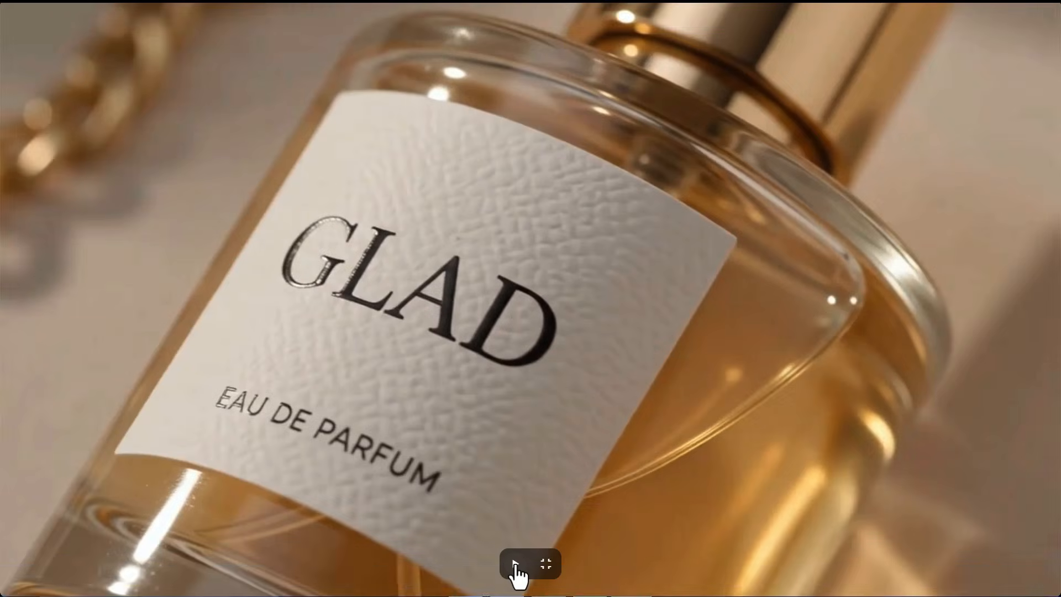
click(515, 563)
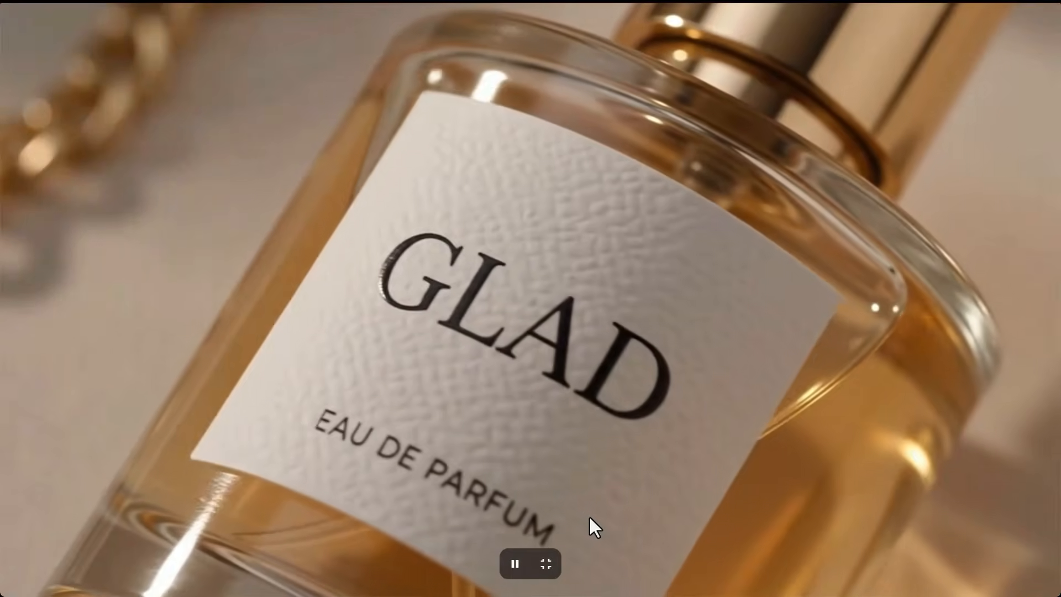
key(space)
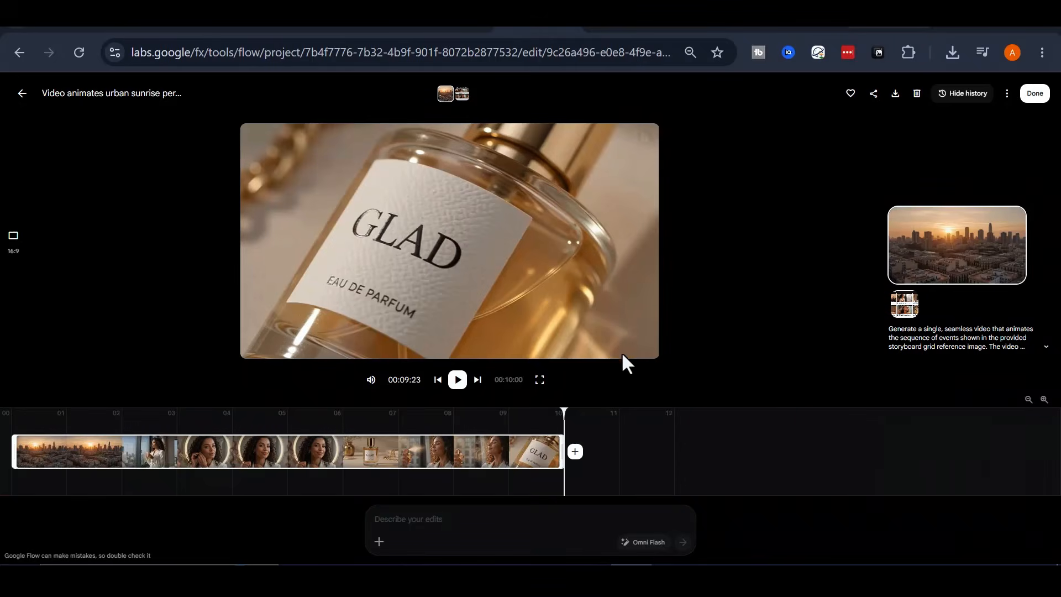
click(458, 379)
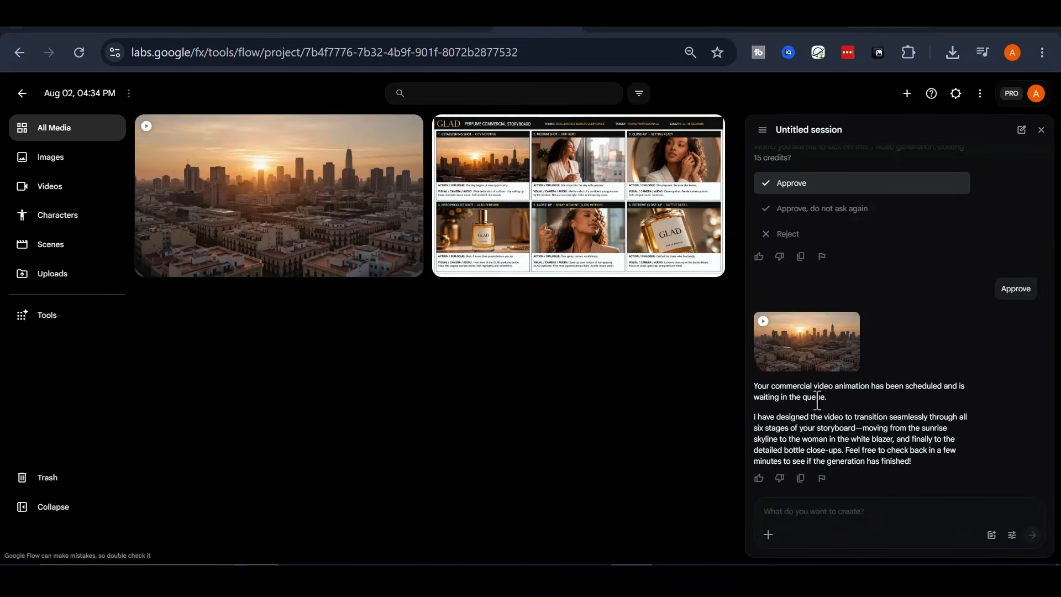
scroll(861, 440, up, 3)
scroll(875, 409, down, 3)
click(1041, 130)
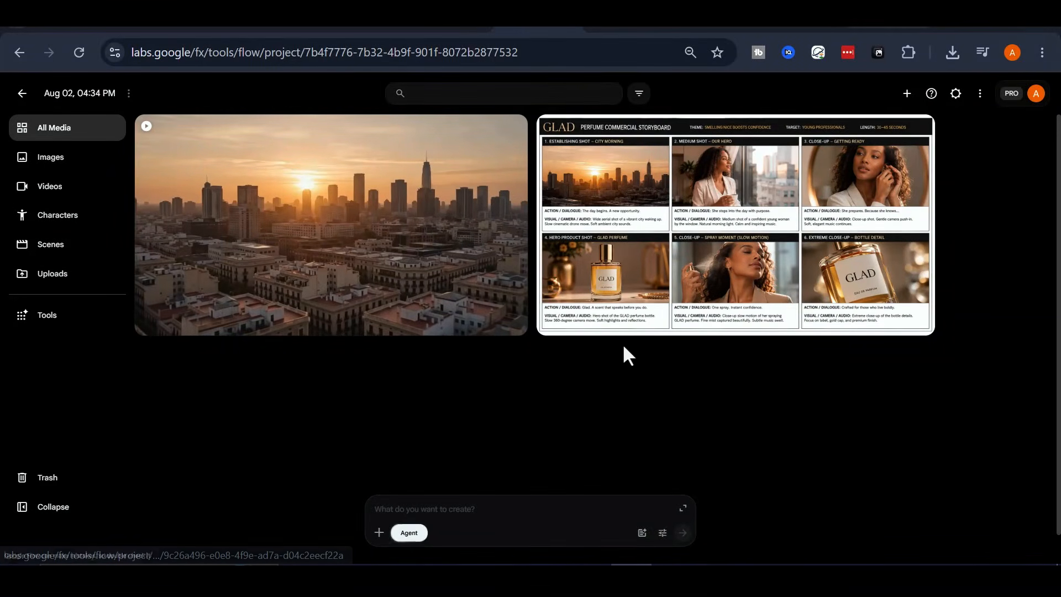
Upload the storyboard of frames 7 to 12, attach it to a new prompt, and submit the same 16:9 animation instructions.
click(906, 93)
click(859, 126)
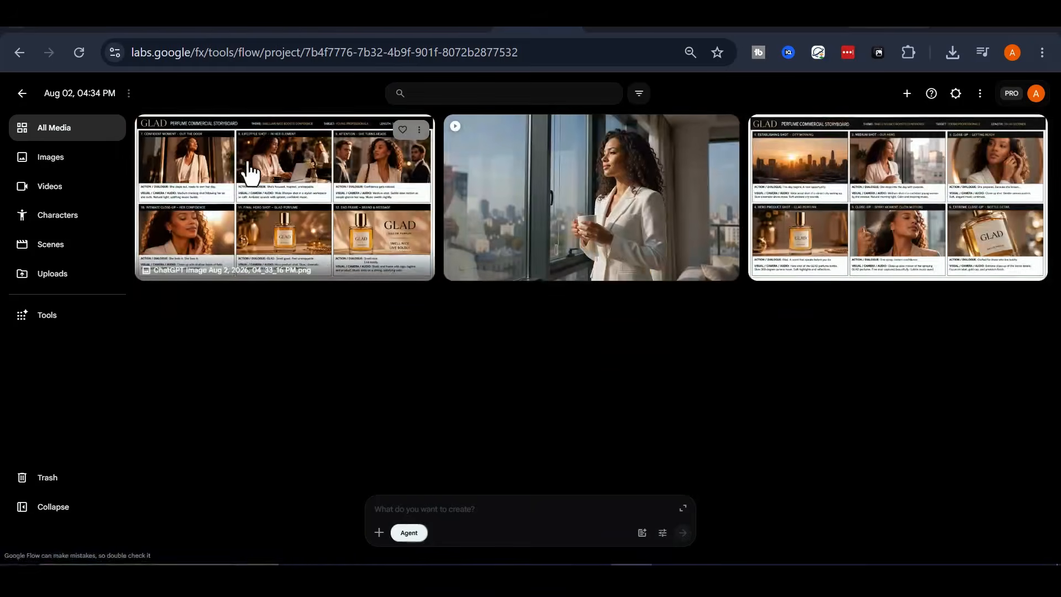
drag(234, 178, 459, 506)
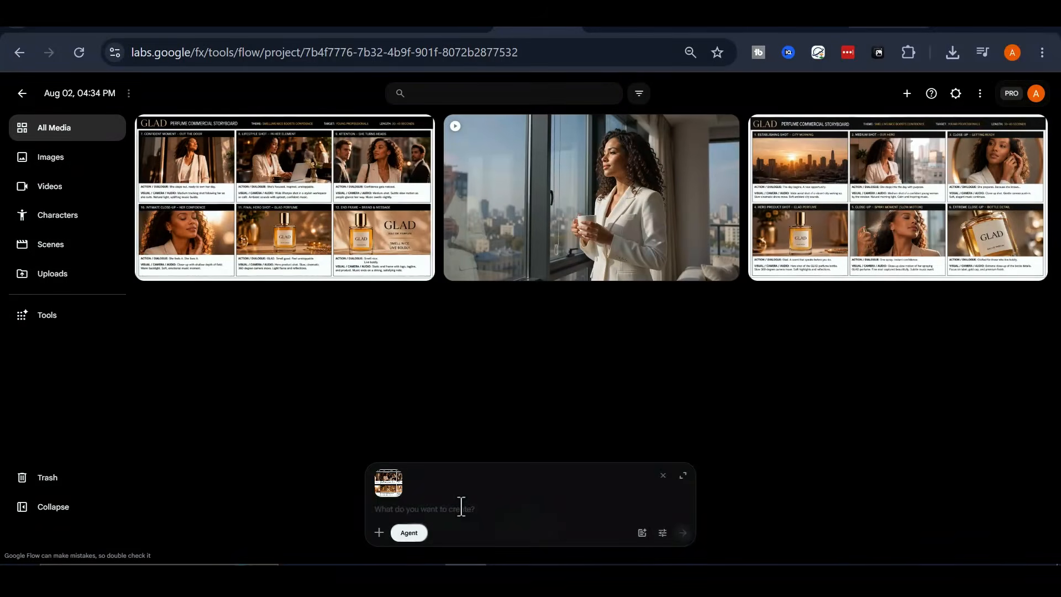
text(Animate this perfume commercial storyboard. Make it cinematic, realistic, and professionally directed. Follow every scene exactly as shown in the storyboard. Preserve the product's appearance throughout the commercial. Do not add subtitles, captions, logos, or on-screen text. No voiceover. Generate in 16:9 landscape format.)
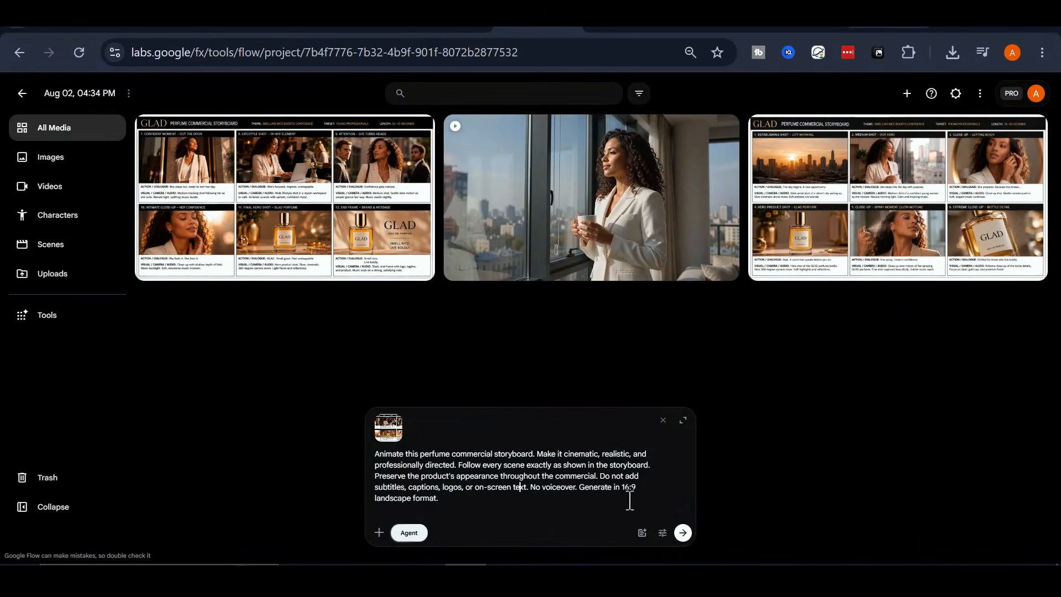
click(682, 532)
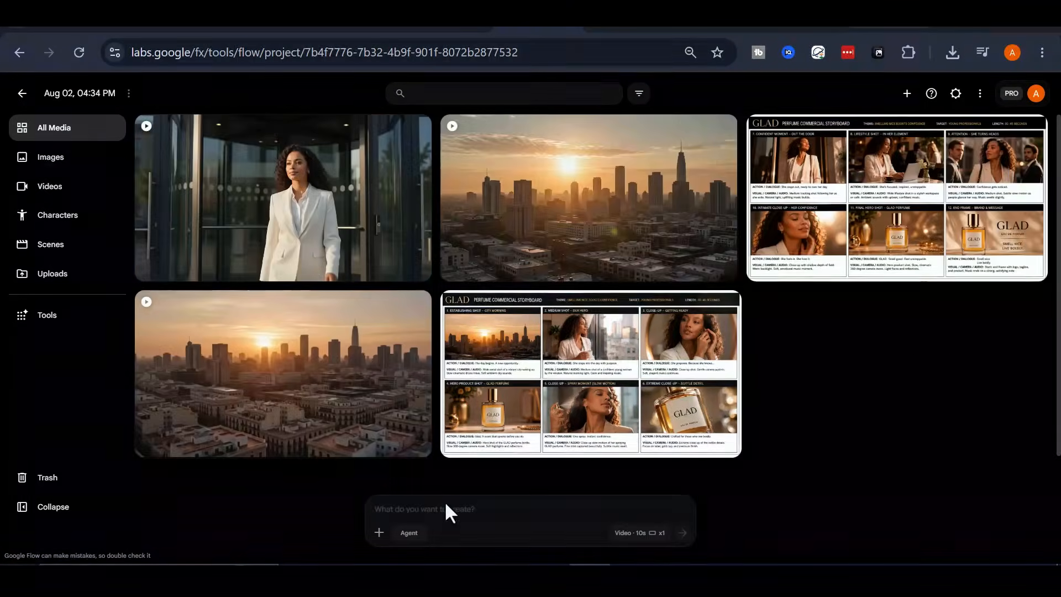
View the generated videos, and download the one animating frames 7 to 12.
click(308, 178)
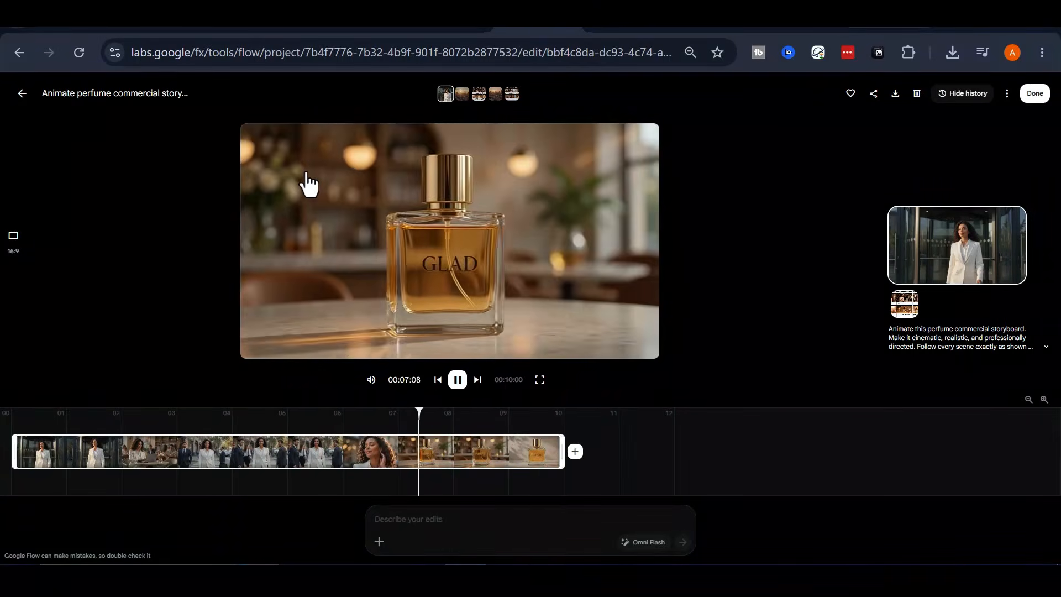
click(22, 93)
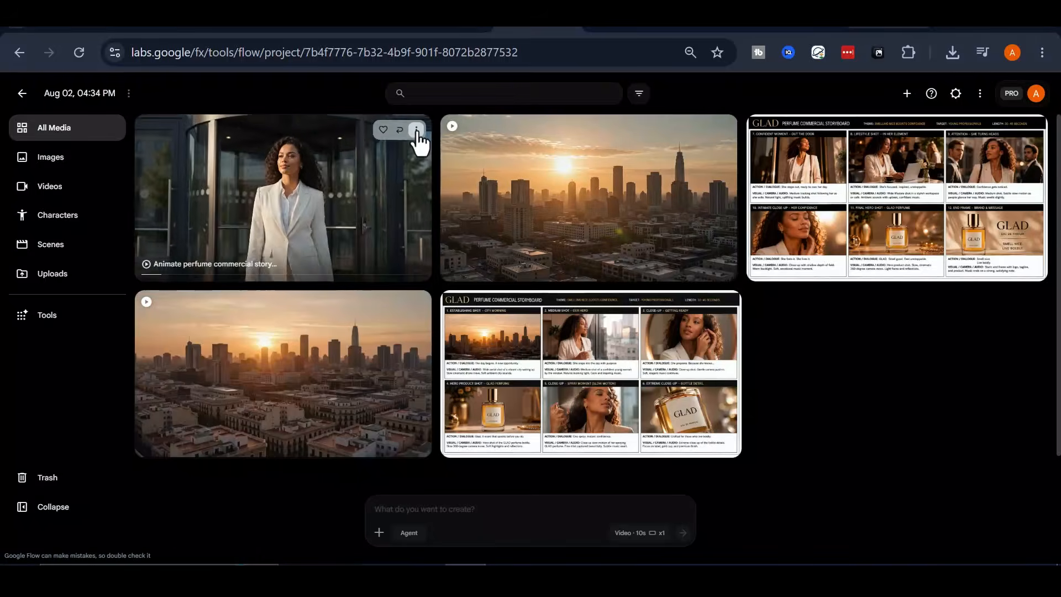
click(416, 130)
mouse_move(403, 251)
click(491, 292)
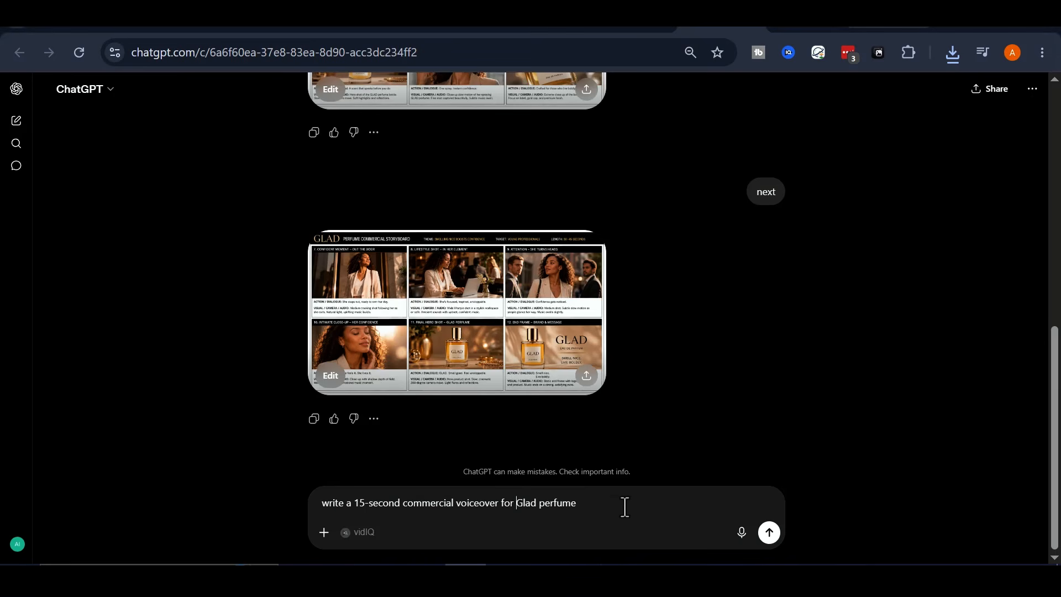
Switch to ChatGPT, send "write a 15-second commercial voiceover for Glad perfume", and copy the script from the reply.
drag(624, 506, 322, 503)
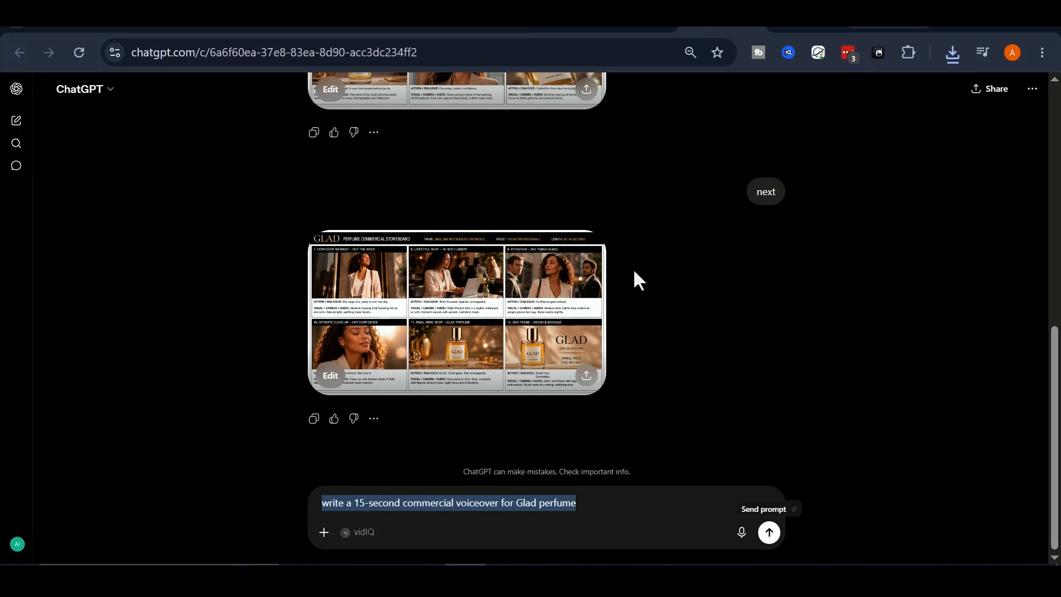
key(Return)
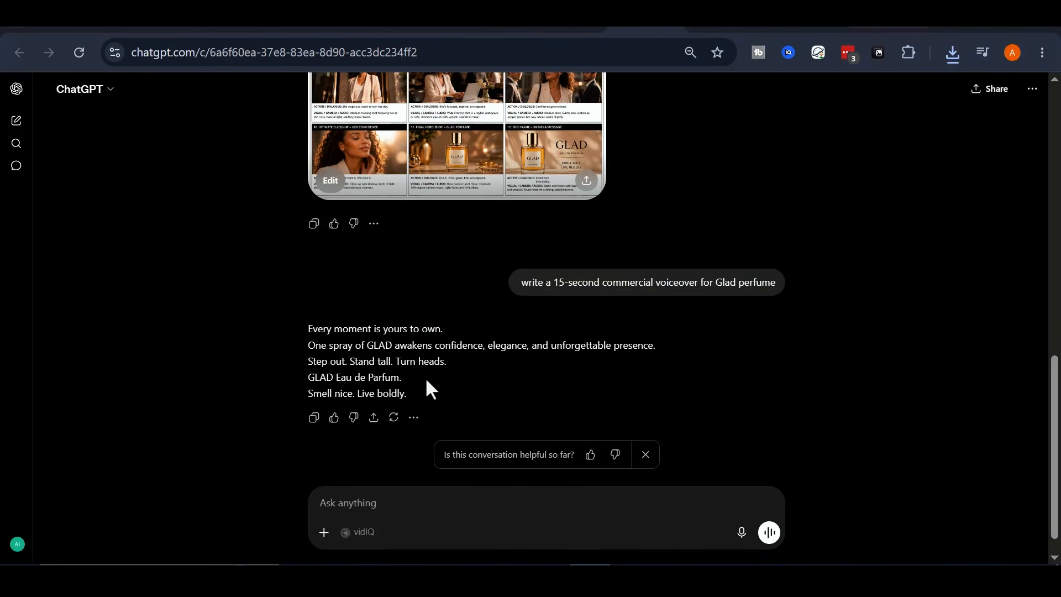
drag(328, 343, 407, 394)
click(317, 335)
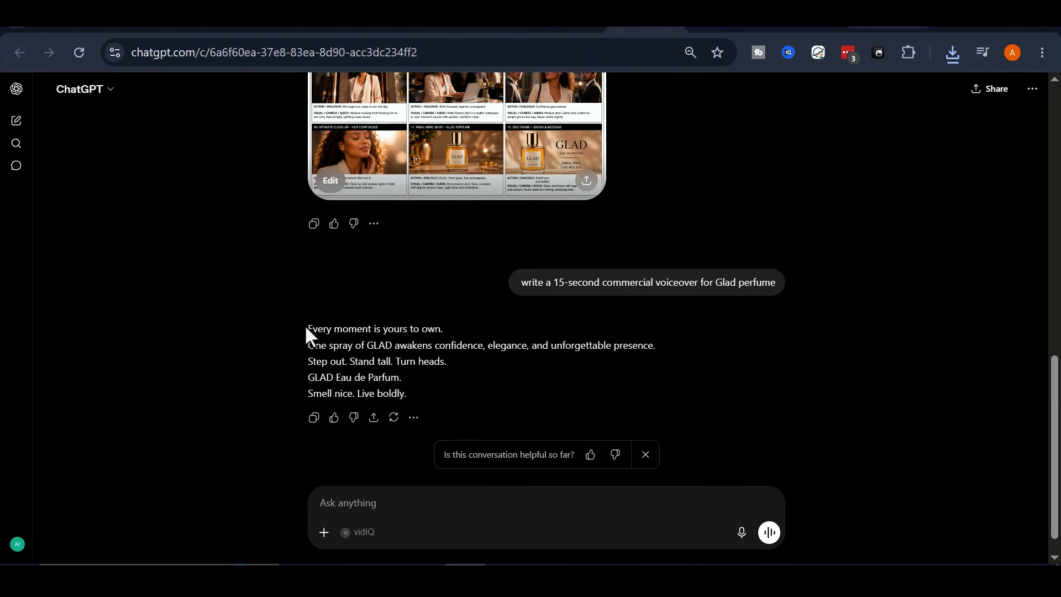
drag(308, 330, 420, 393)
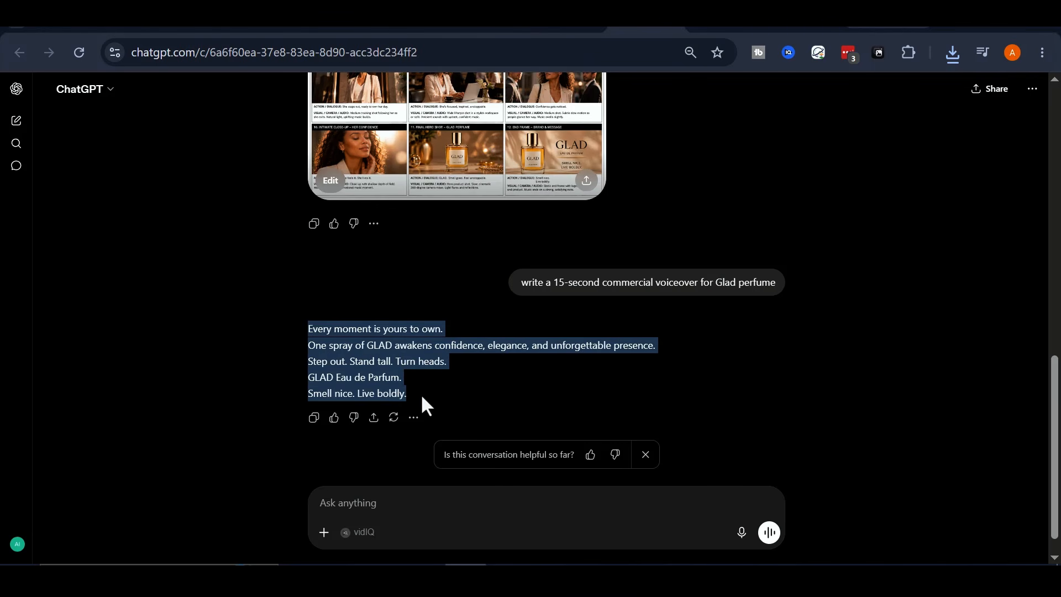
right_click(393, 371)
click(440, 137)
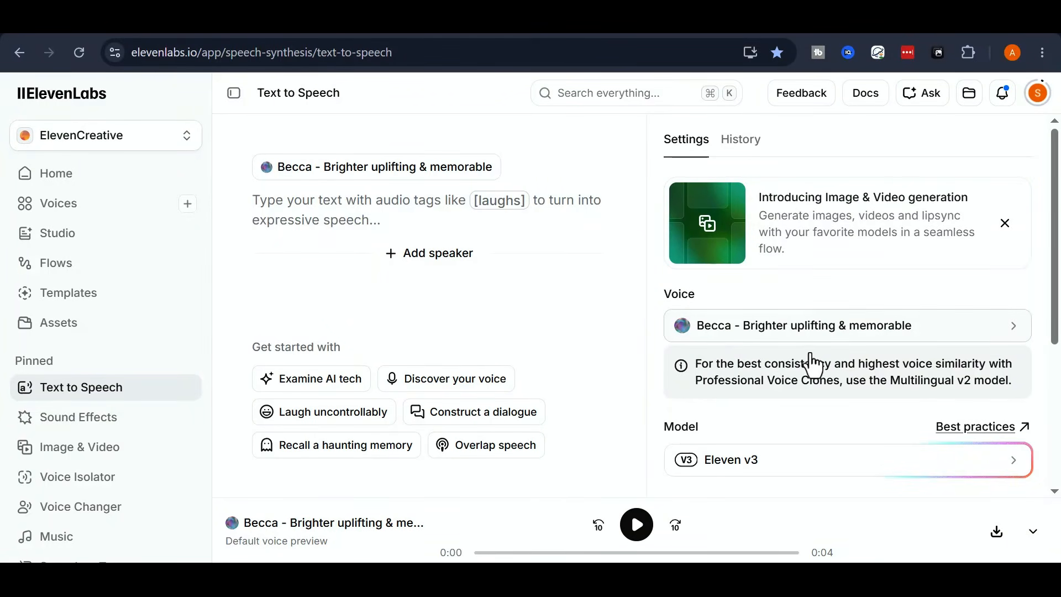
Switch to ElevenLabs Text to Speech and browse the English advertisement voices.
click(984, 328)
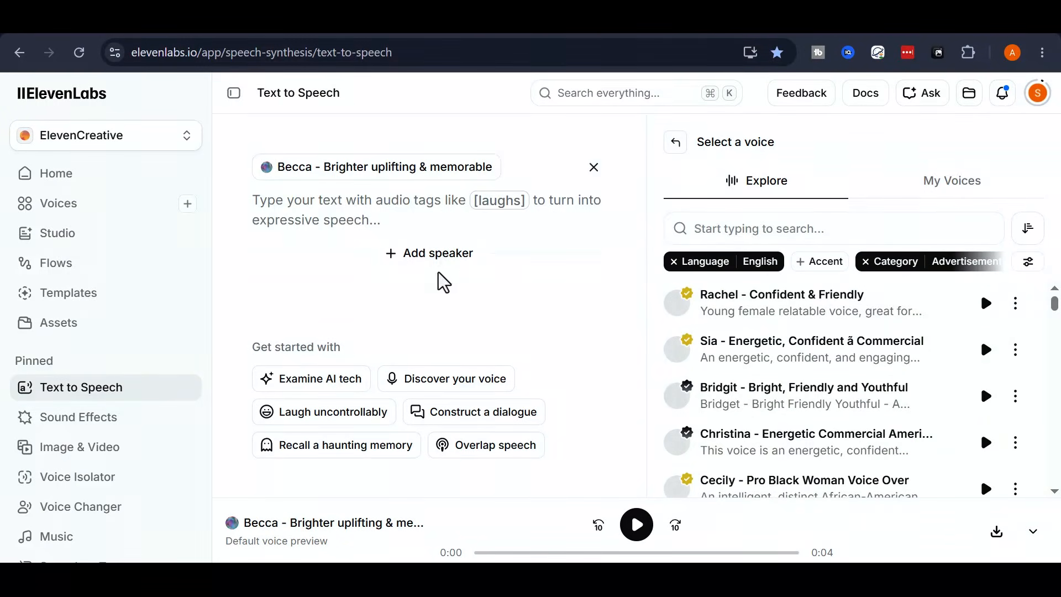
scroll(835, 406, down, 6)
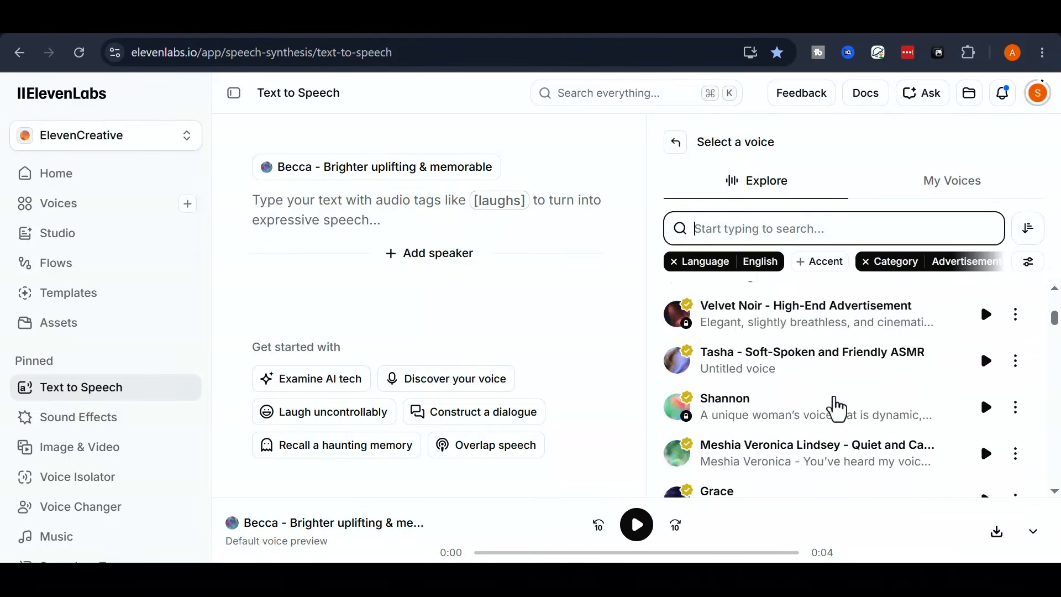
scroll(834, 408, up, 6)
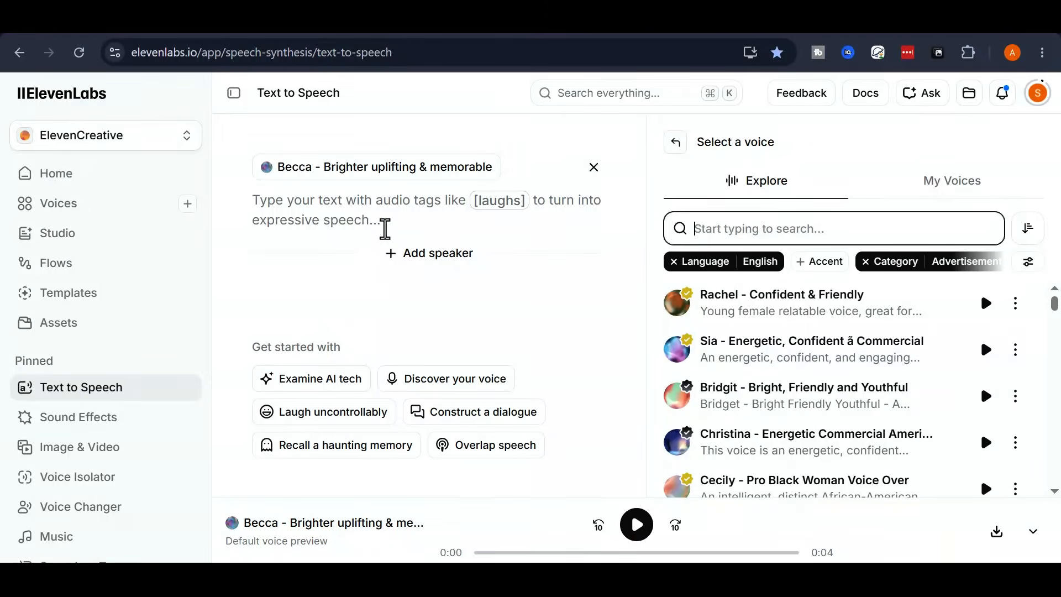
Paste the Glad voiceover script as the speech text and generate it with the voice "Becca - Brighter uplifting & memorable".
click(365, 213)
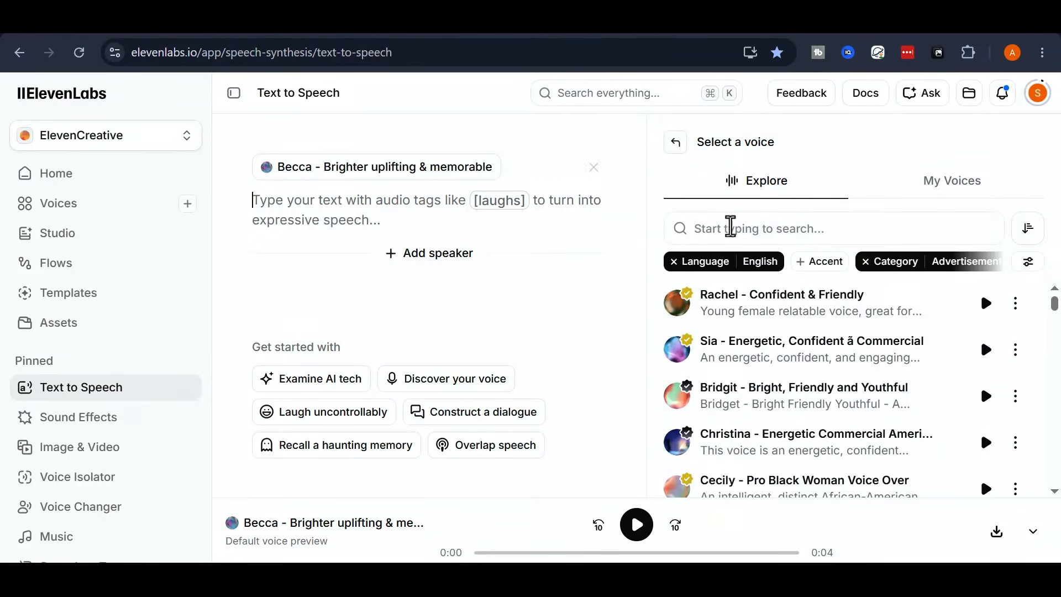
right_click(365, 208)
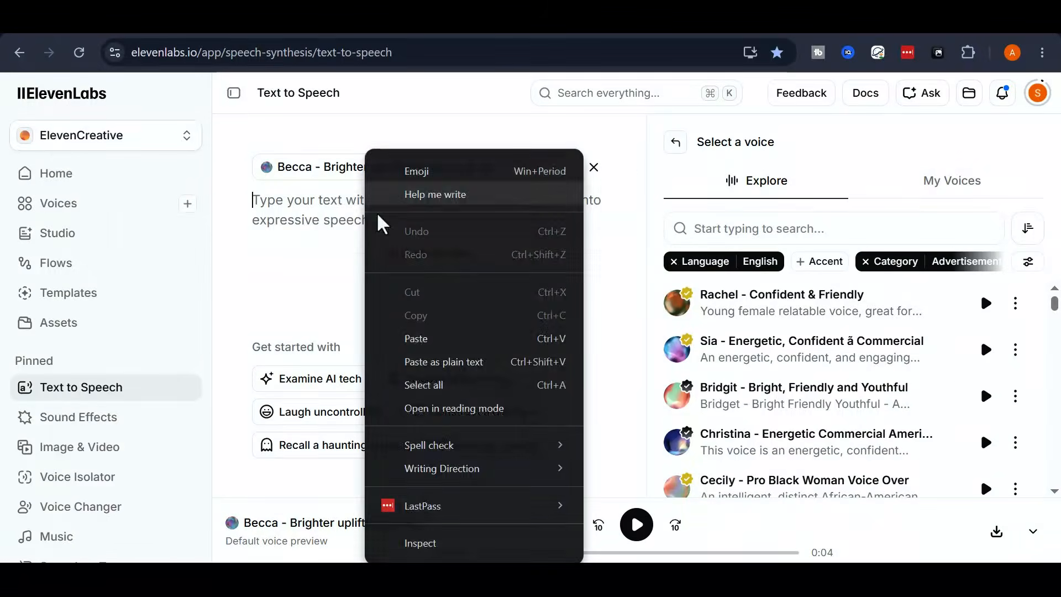
click(413, 342)
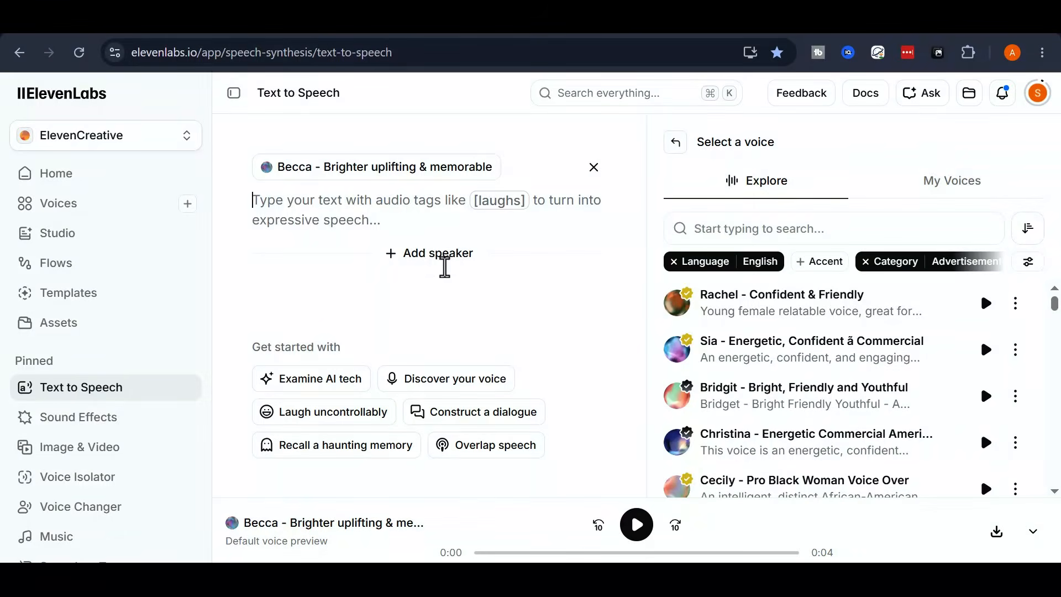
text(Every moment is yours to own. One spray of GLAD awakens confidence, elegance, and unforgettable presence. Step out. Stand tall. Turn heads. GLAD Eau de Parfum. Smell nice. Live boldly.)
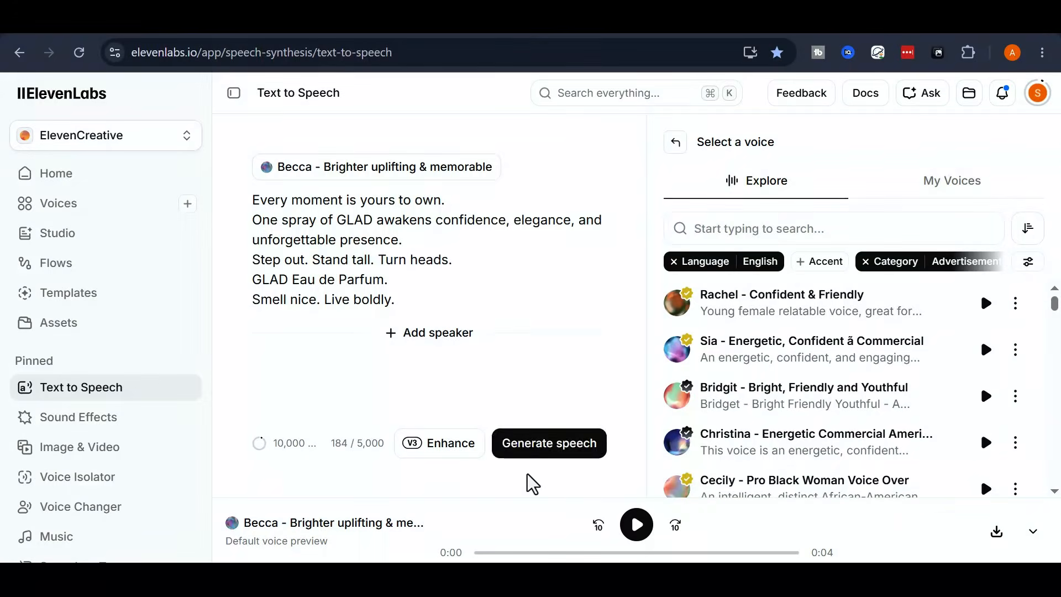
click(565, 458)
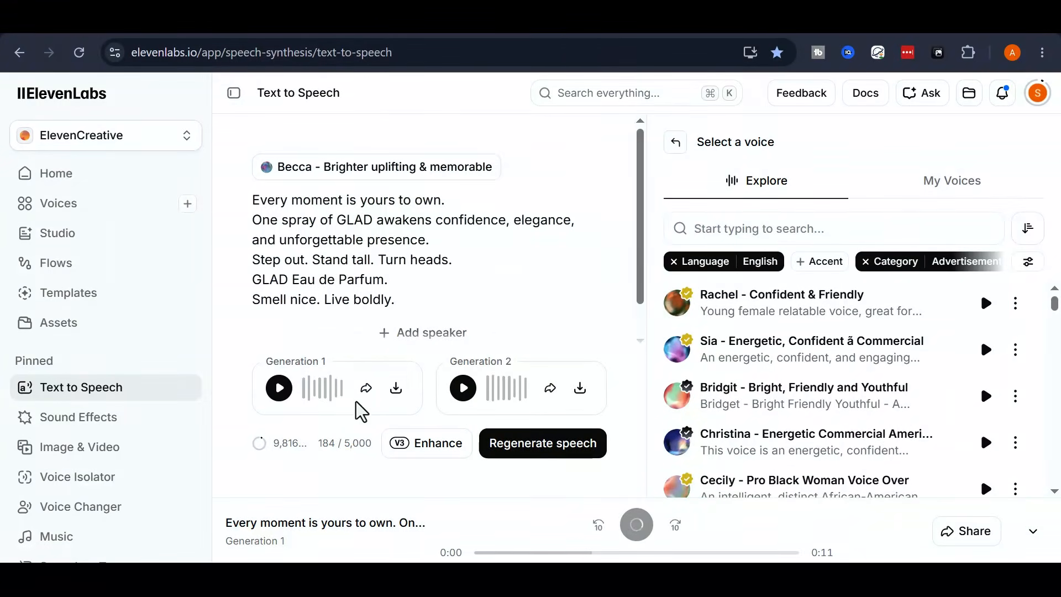
Download the first voiceover generation, and switch to CapCut to place the ElevenLabs mp3 at the start of the timeline.
click(397, 388)
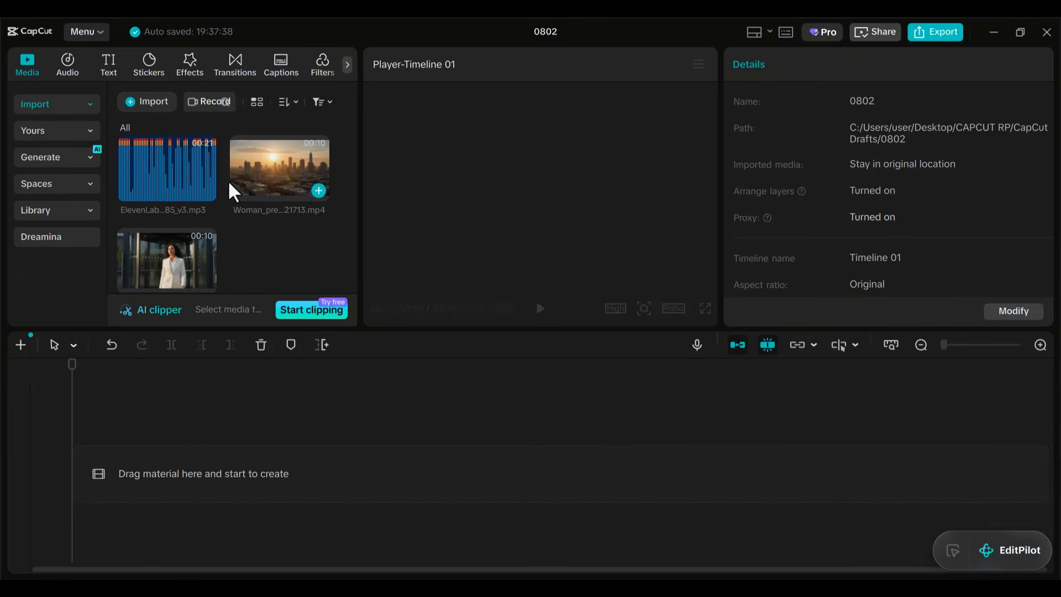
drag(213, 182, 166, 514)
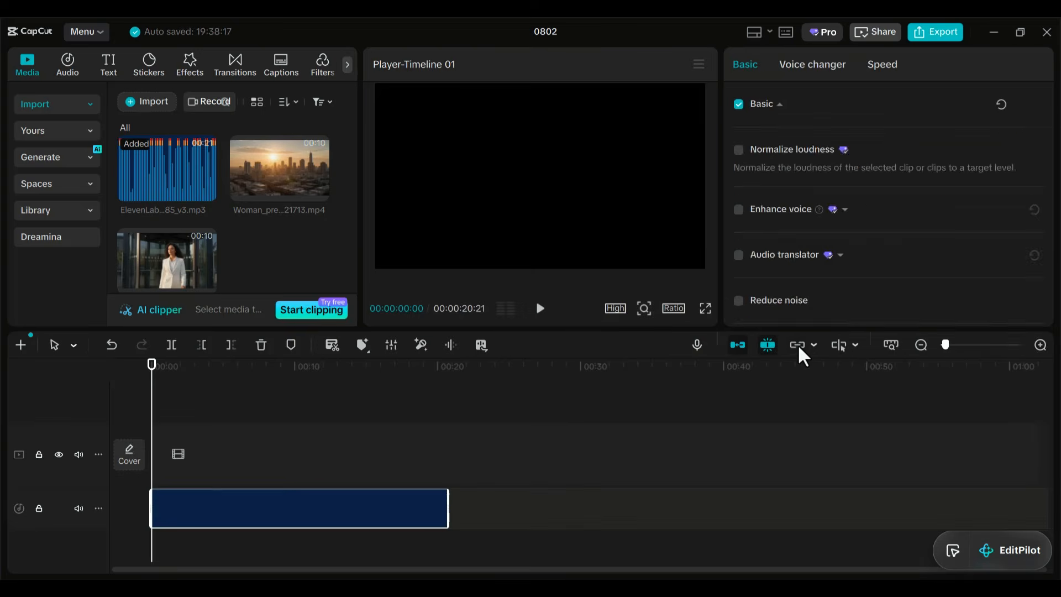
click(836, 344)
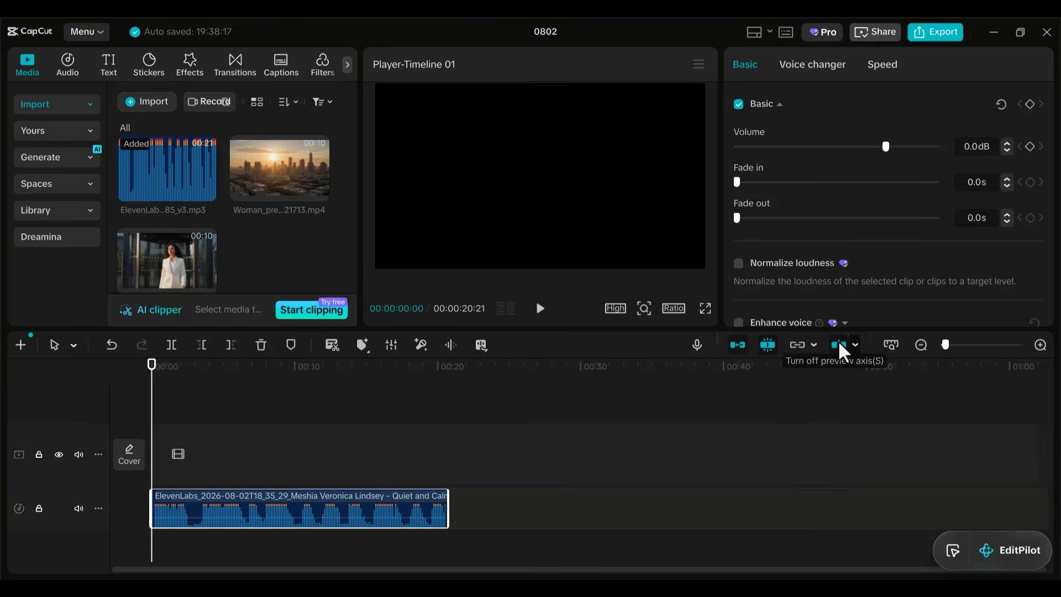
click(838, 340)
click(889, 343)
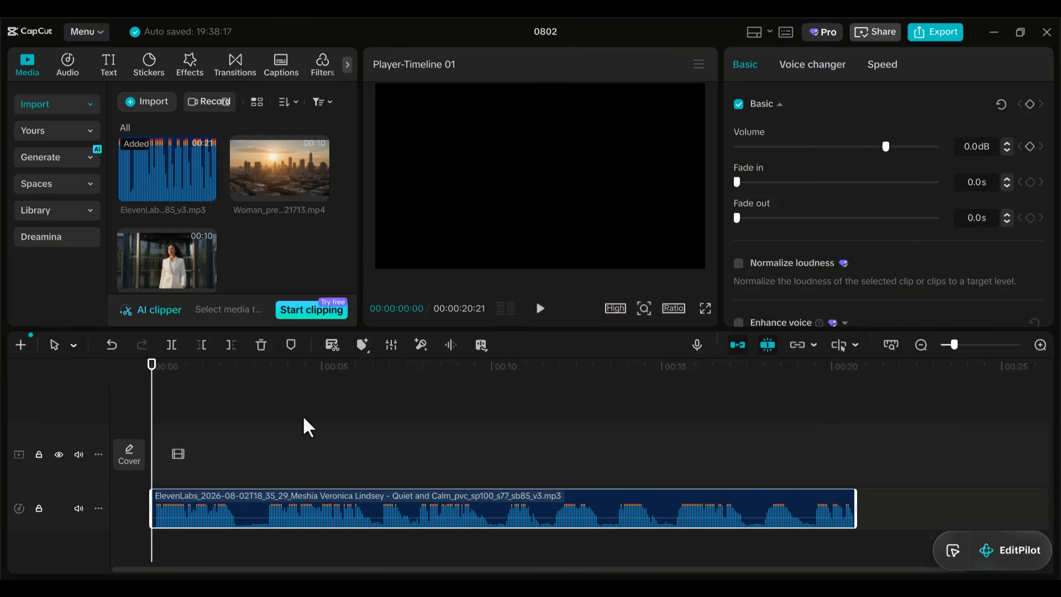
Place the city-sunrise clip at the start of the video track, followed directly by the perfume commercial storyboard clip.
drag(249, 184, 155, 443)
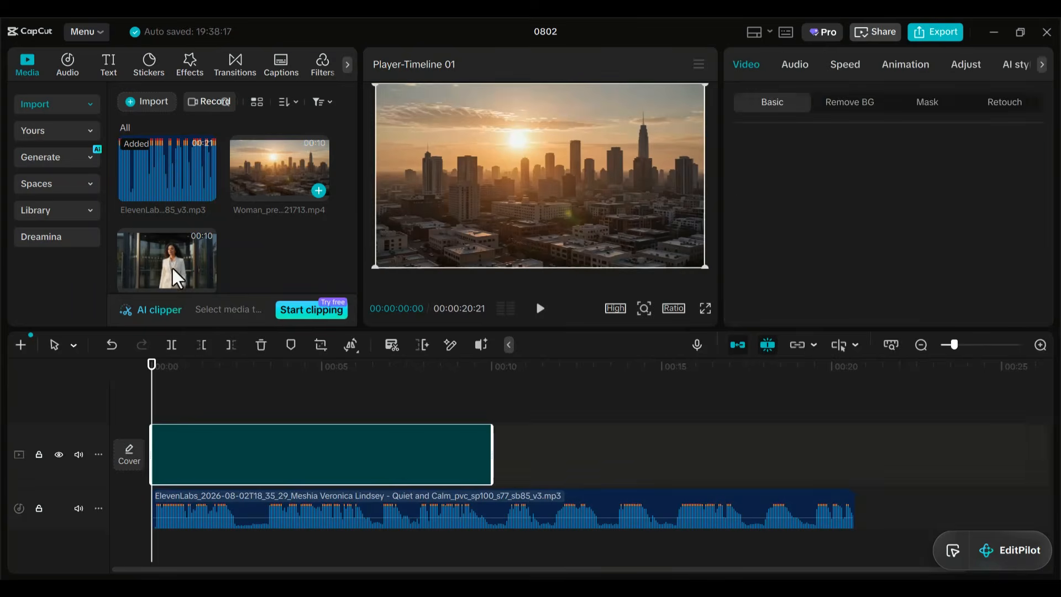
drag(172, 267, 505, 466)
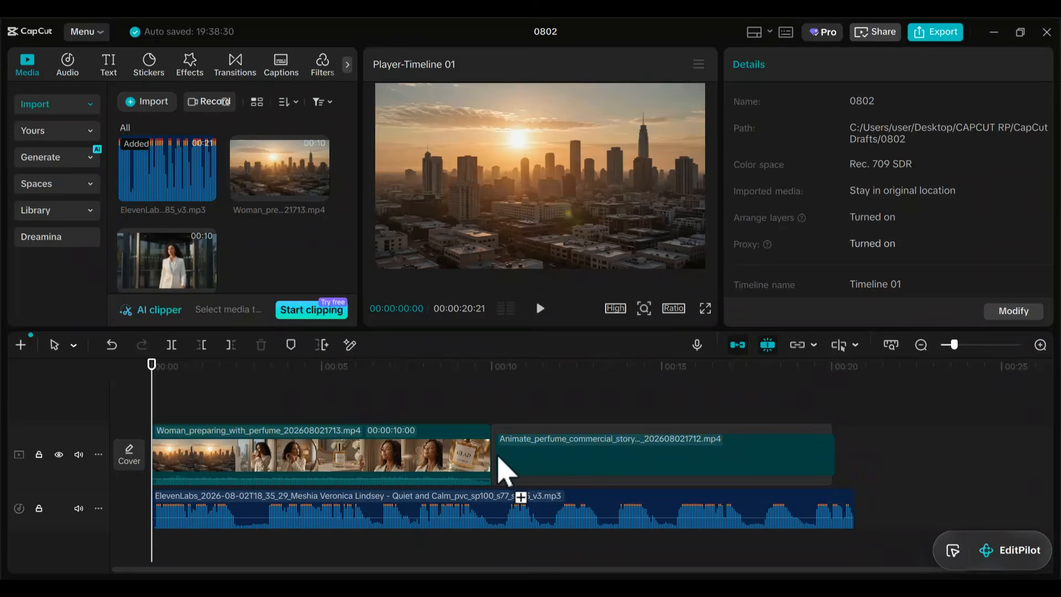
click(538, 465)
Set the scale of both video clips to 102%.
drag(153, 415, 577, 497)
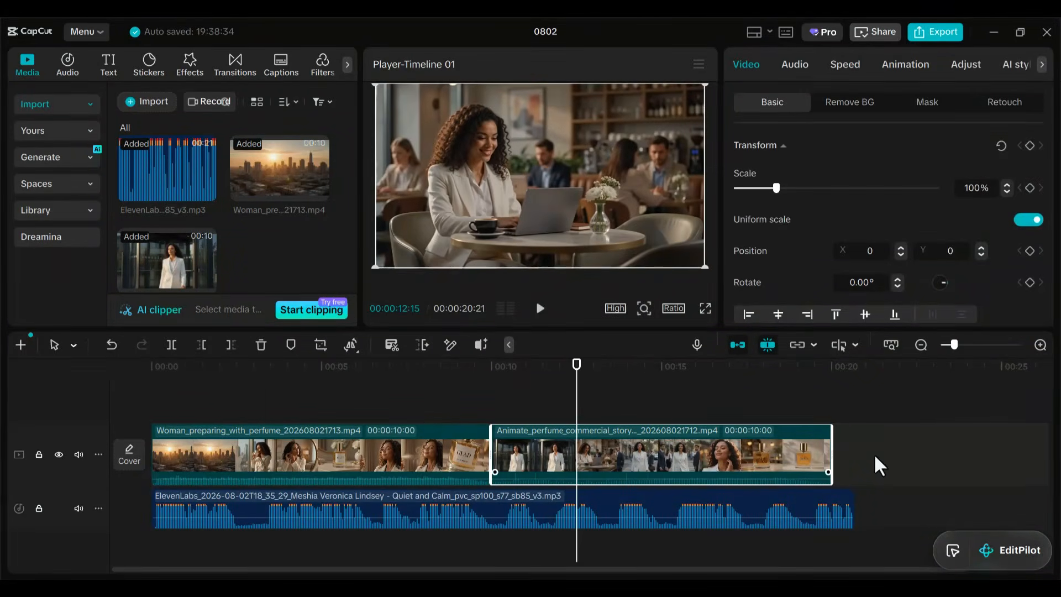
drag(873, 453, 418, 456)
click(1007, 185)
click(1007, 185)
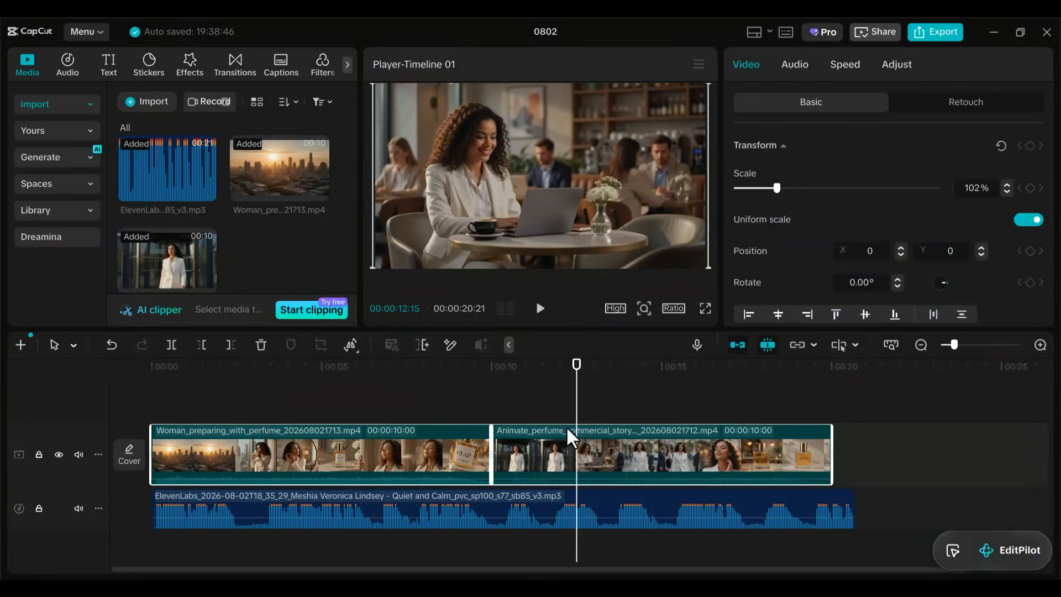
drag(576, 409, 608, 446)
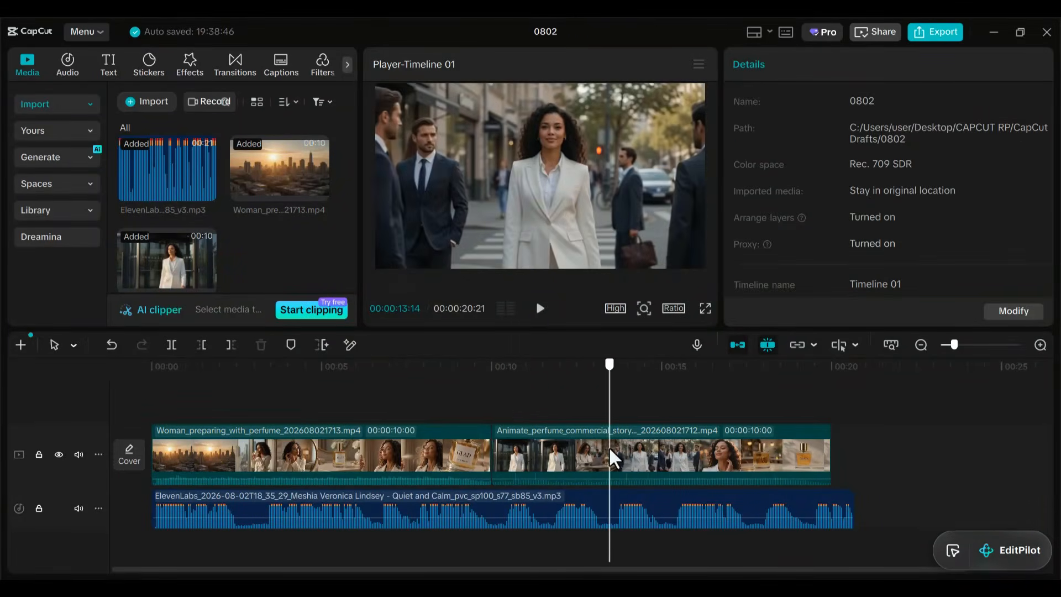
Try slowing both video clips together to a duration of 11.0 s each.
click(685, 450)
drag(515, 402, 441, 446)
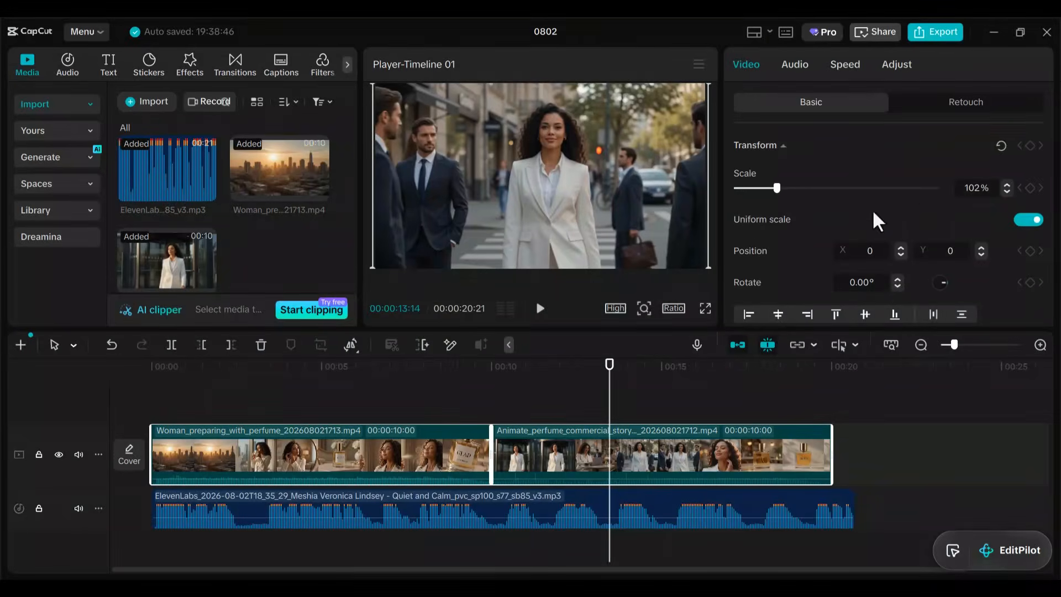
click(849, 59)
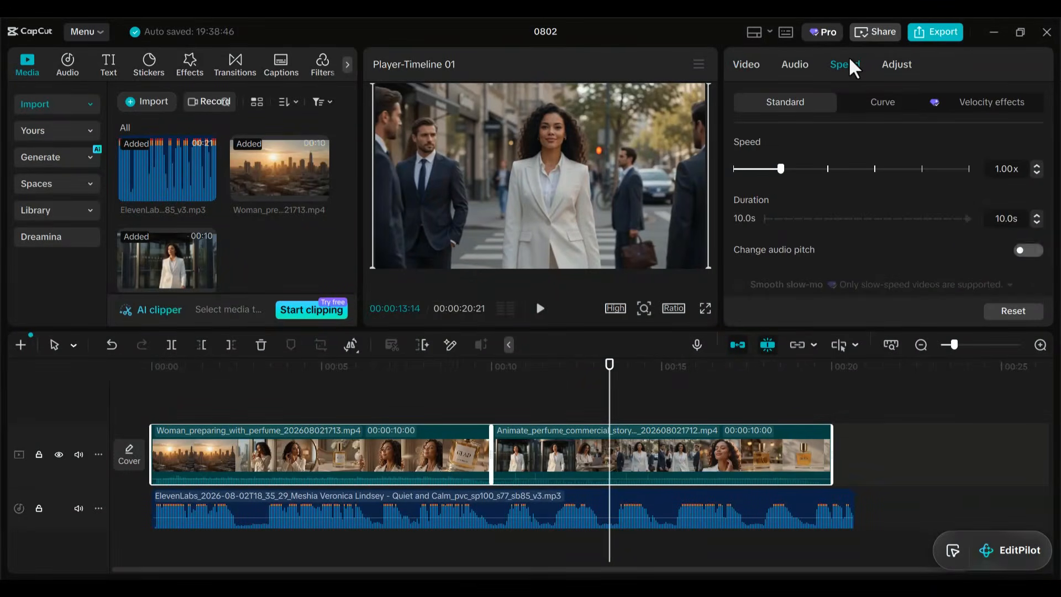
click(1036, 172)
click(1036, 166)
click(1036, 216)
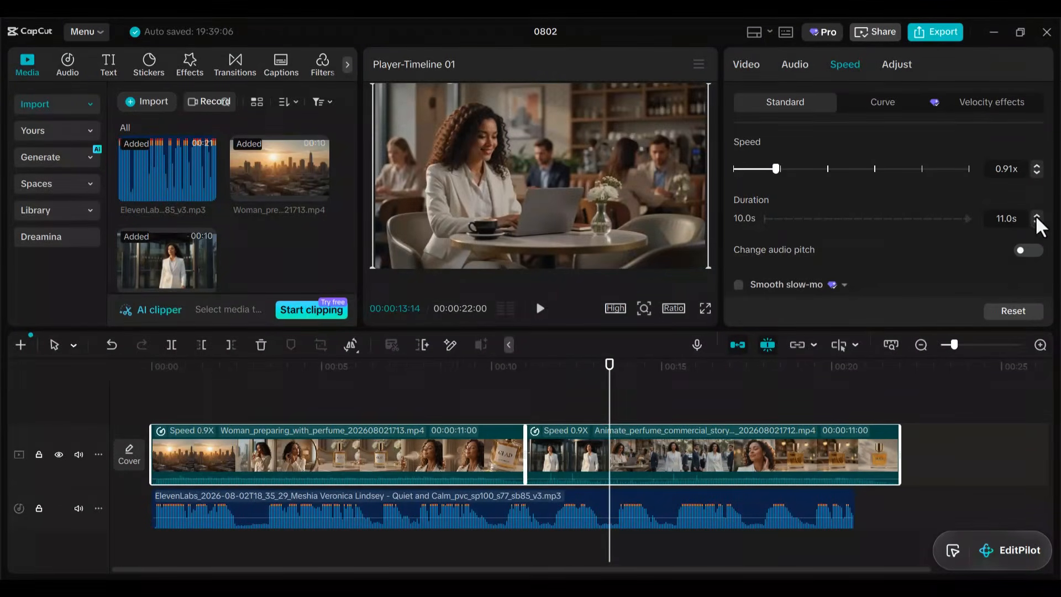
click(1037, 223)
click(526, 406)
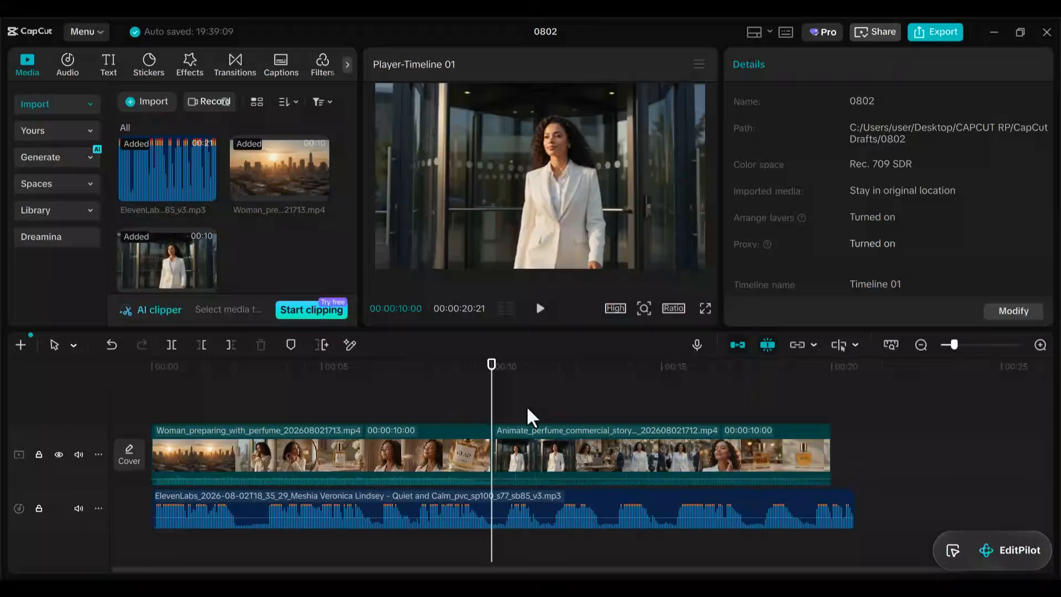
Try slowing only the first video clip, with a speed of 0.90x and a duration of 12.1 s.
click(542, 449)
click(373, 469)
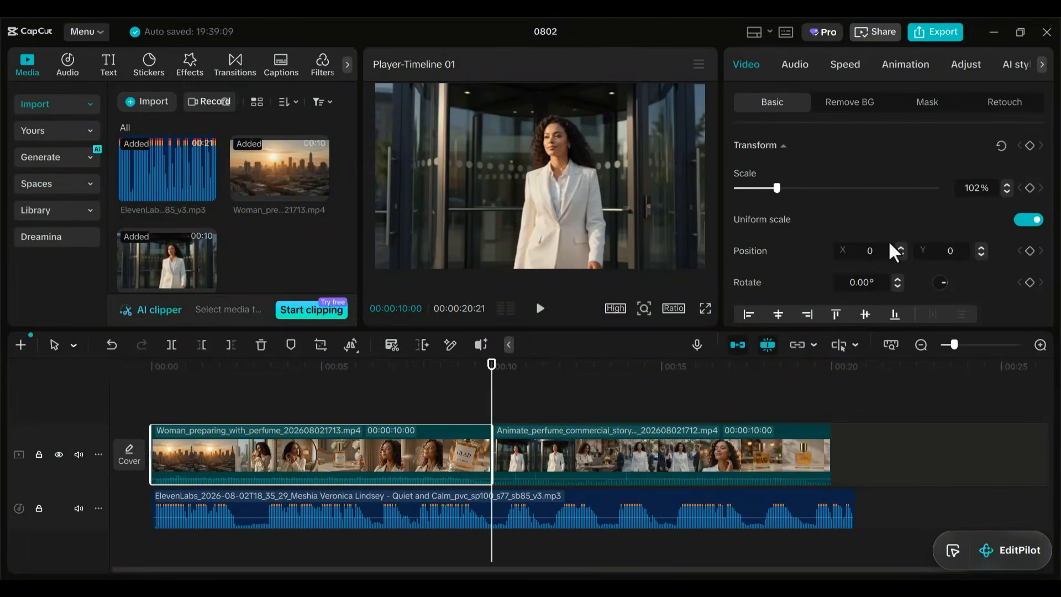
click(842, 65)
click(1036, 172)
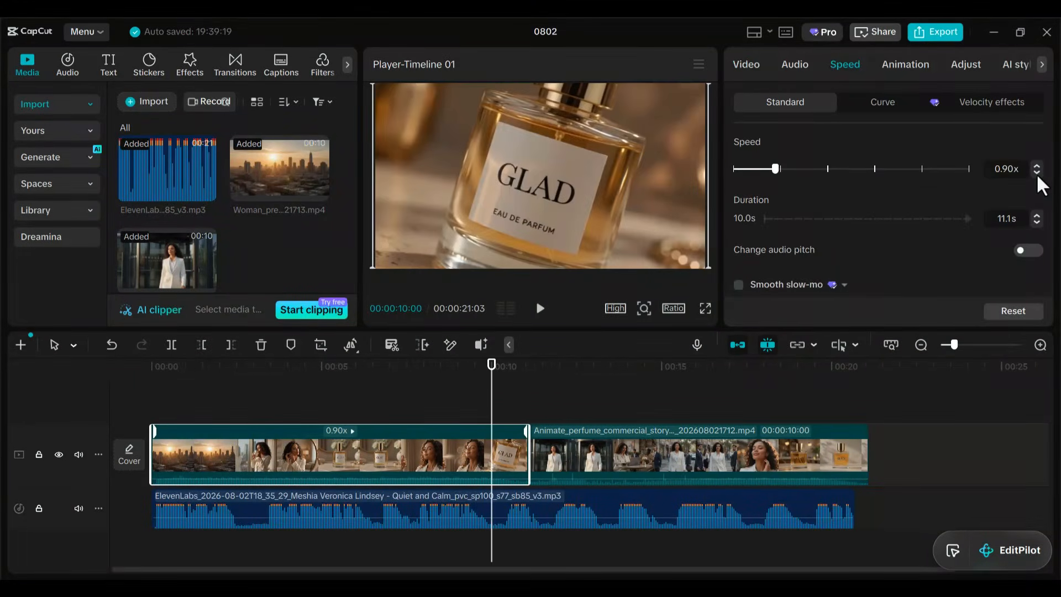
drag(491, 423, 524, 475)
click(1036, 215)
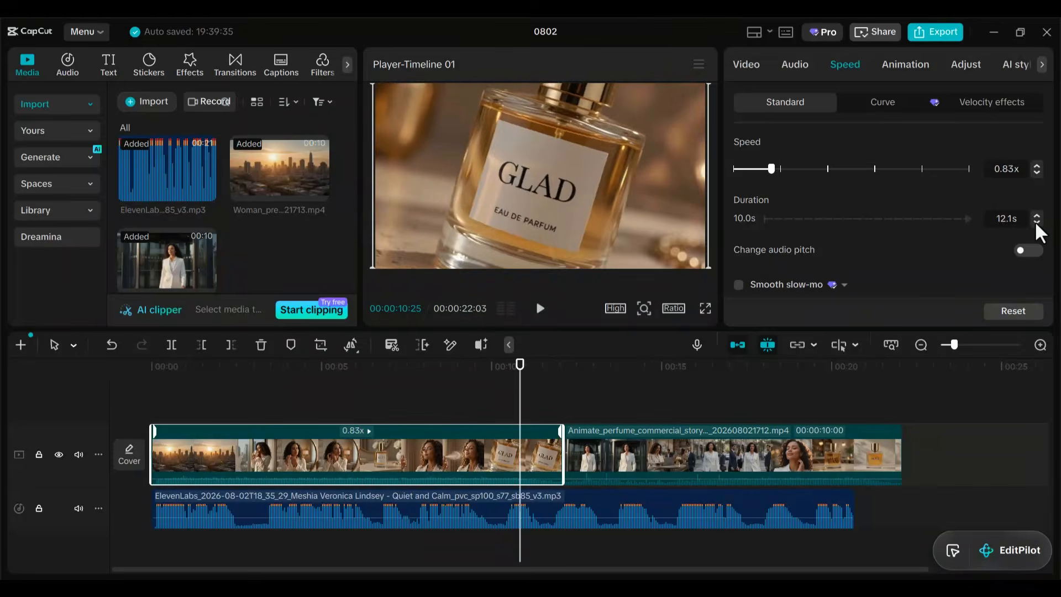
click(1035, 222)
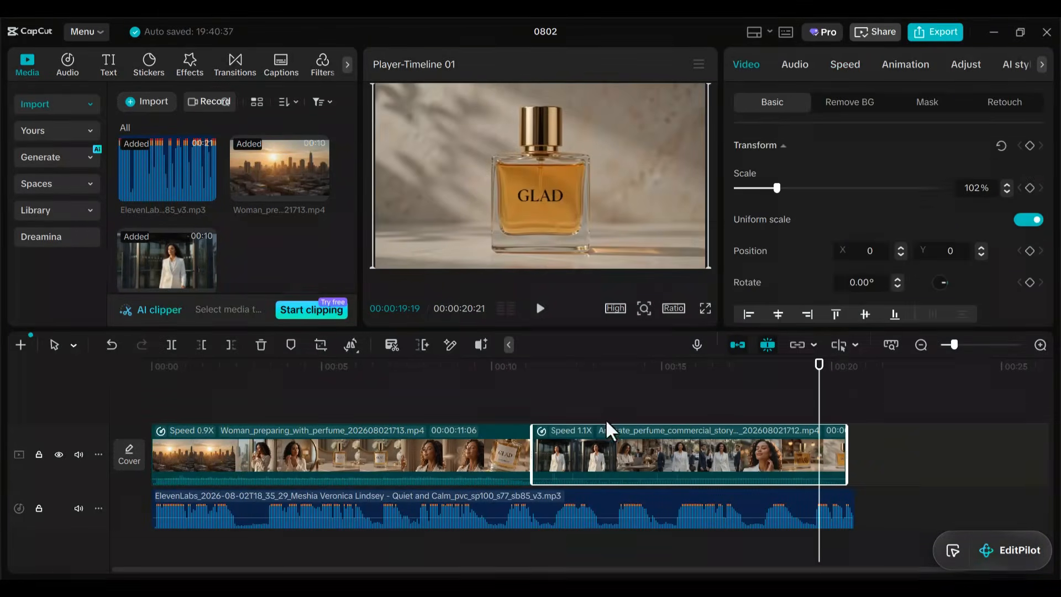
Try adjusting the voiceover audio's duration and slowing its speed to 0.90x.
click(682, 496)
click(882, 64)
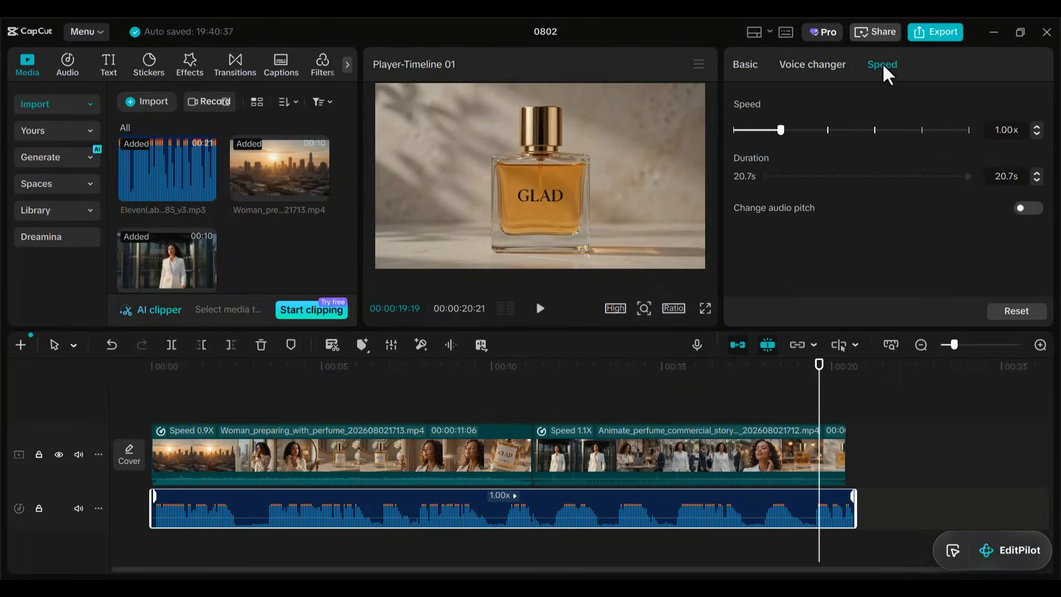
click(1036, 175)
click(1037, 179)
click(1036, 180)
click(1035, 171)
click(1035, 133)
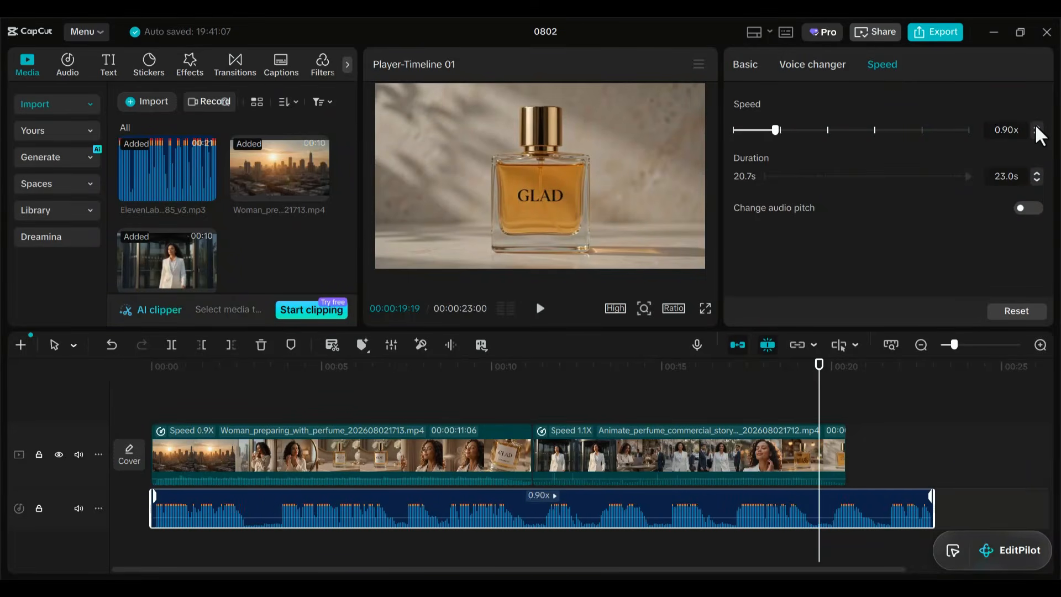
click(1035, 126)
click(1035, 126)
click(1035, 133)
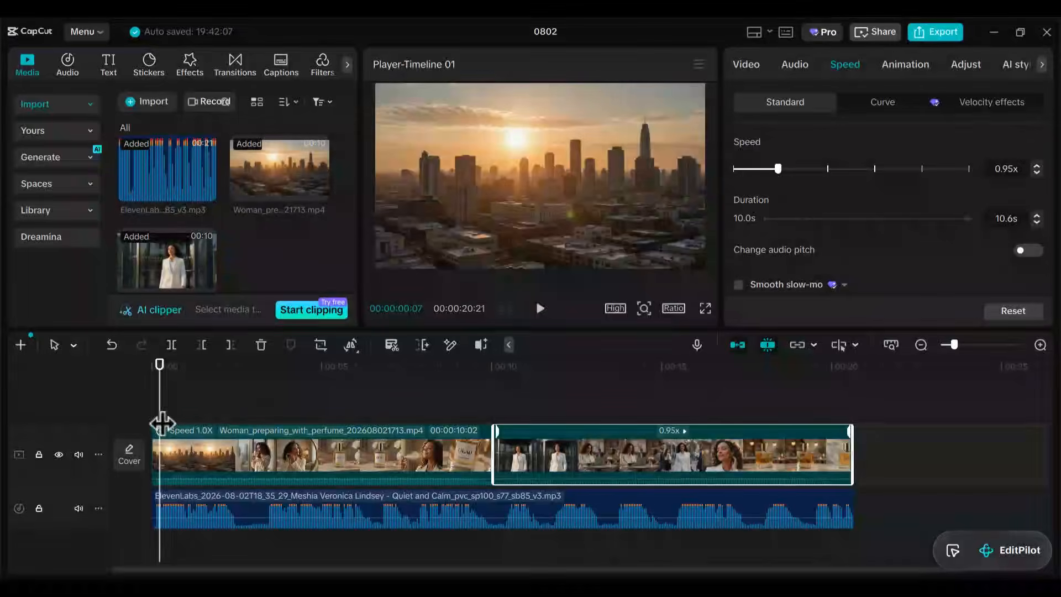
Place Market 3.mp3 below the voiceover from the second clip's start, trimmed to the video's end, and lower its volume.
drag(158, 422, 535, 434)
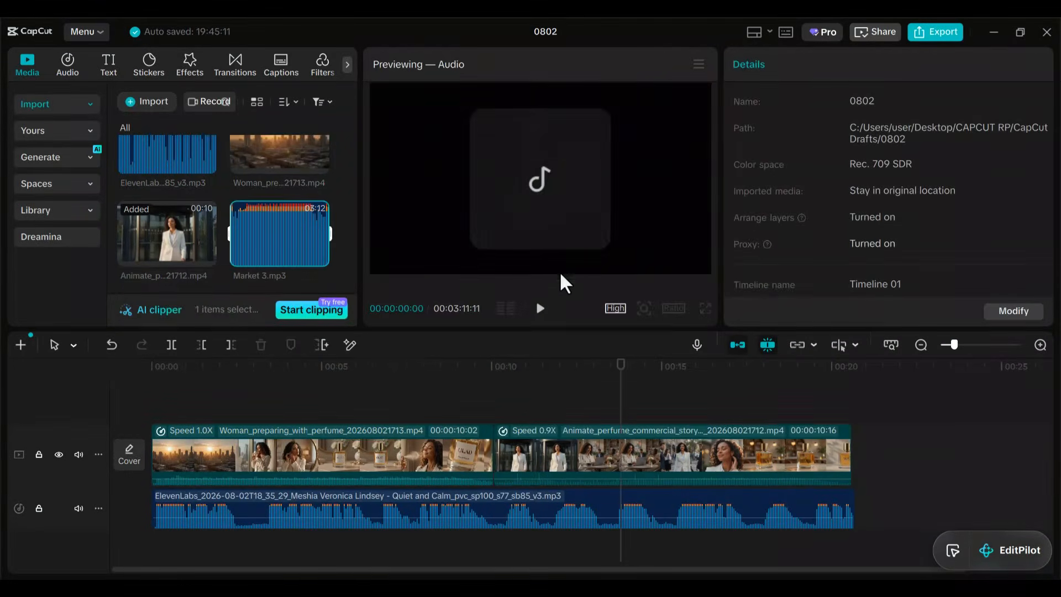
drag(279, 238, 492, 556)
drag(620, 409, 853, 489)
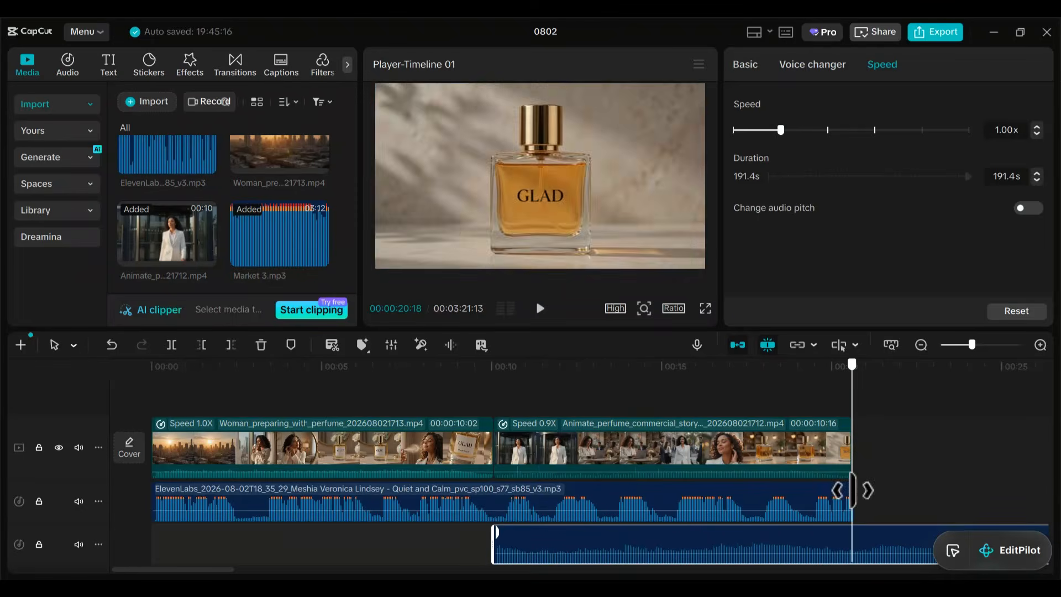
click(231, 345)
drag(546, 555, 546, 559)
drag(852, 404, 482, 456)
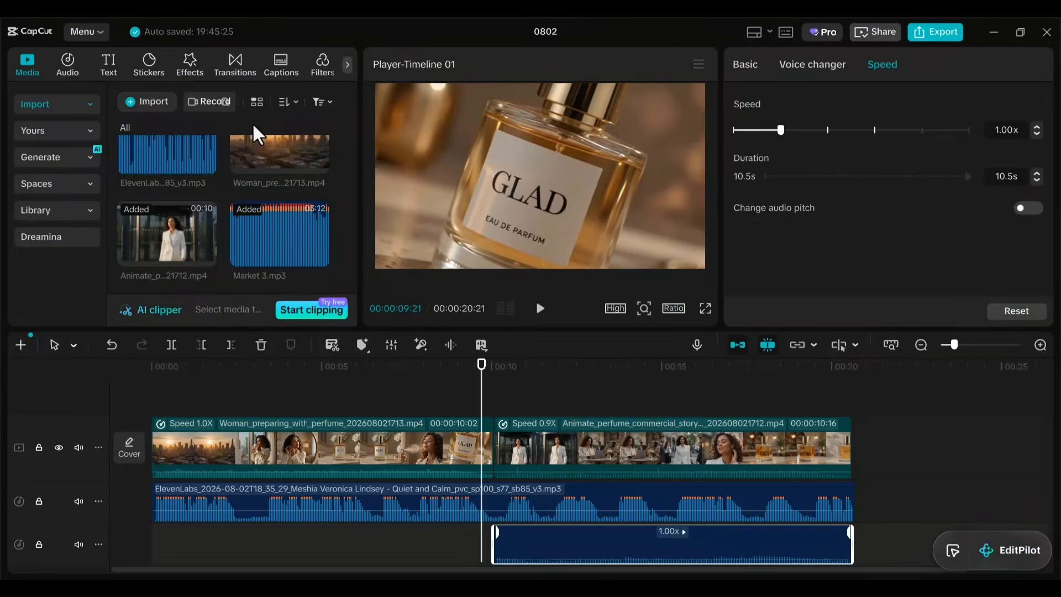
Add the Mix transition between the two video clips.
click(235, 65)
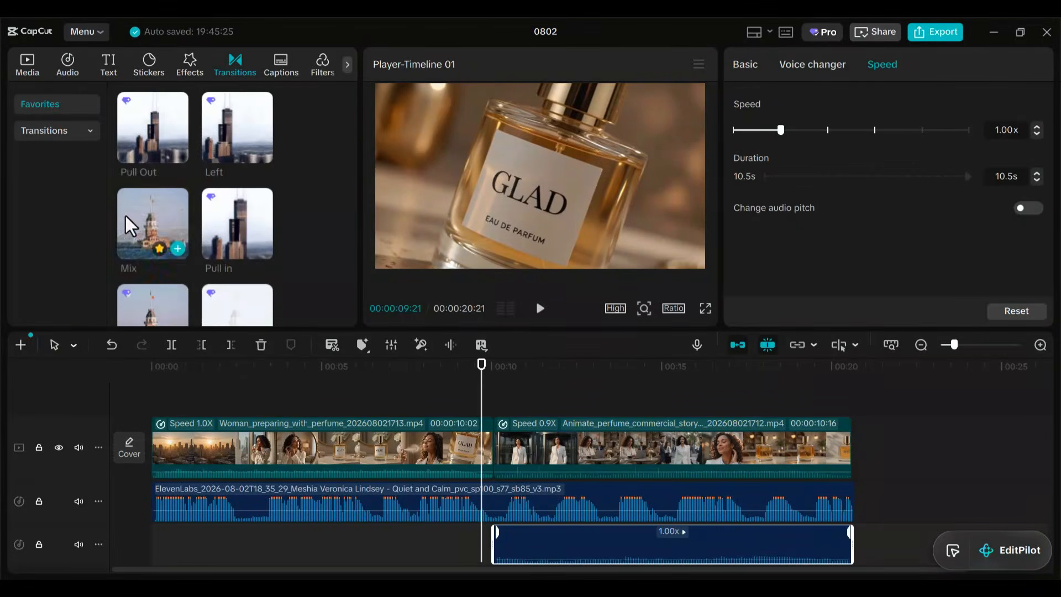
drag(158, 235, 494, 437)
click(614, 353)
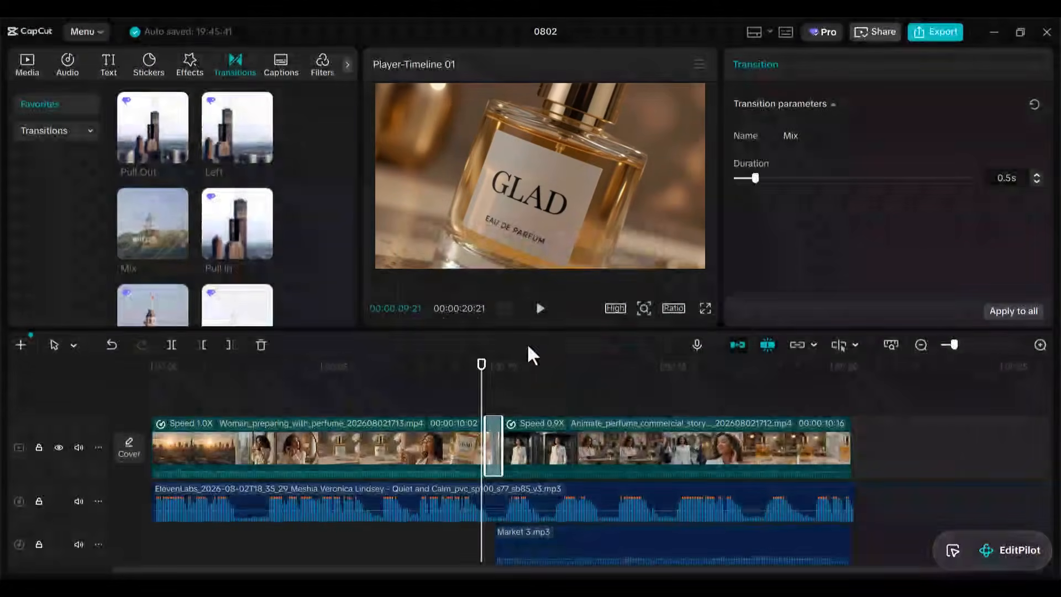
click(27, 64)
Review the edited timeline and export the video as "Glad Perfume" in 1080P mp4 format.
drag(482, 426, 195, 475)
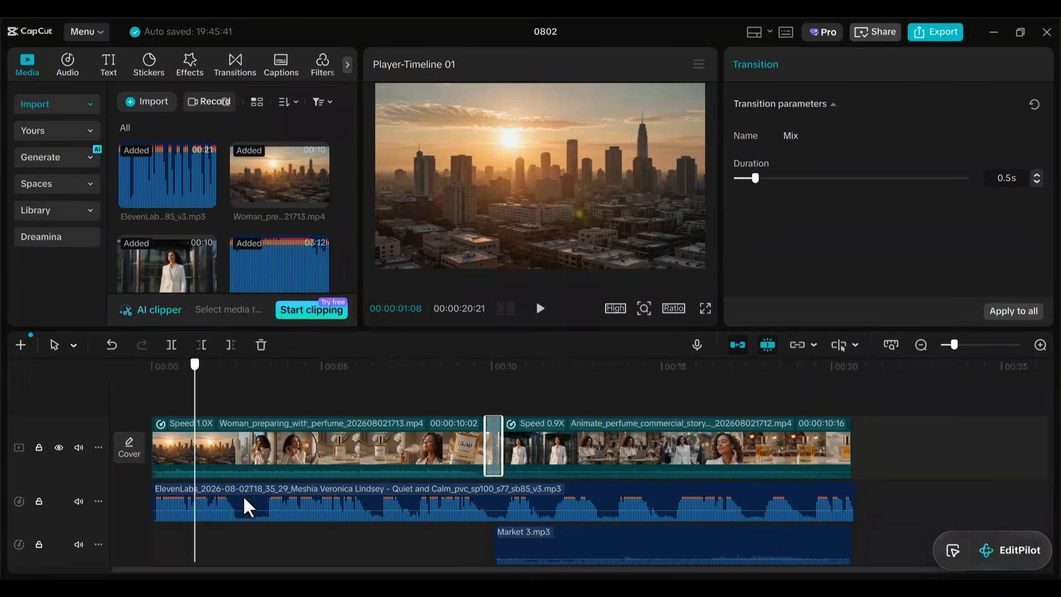
click(590, 553)
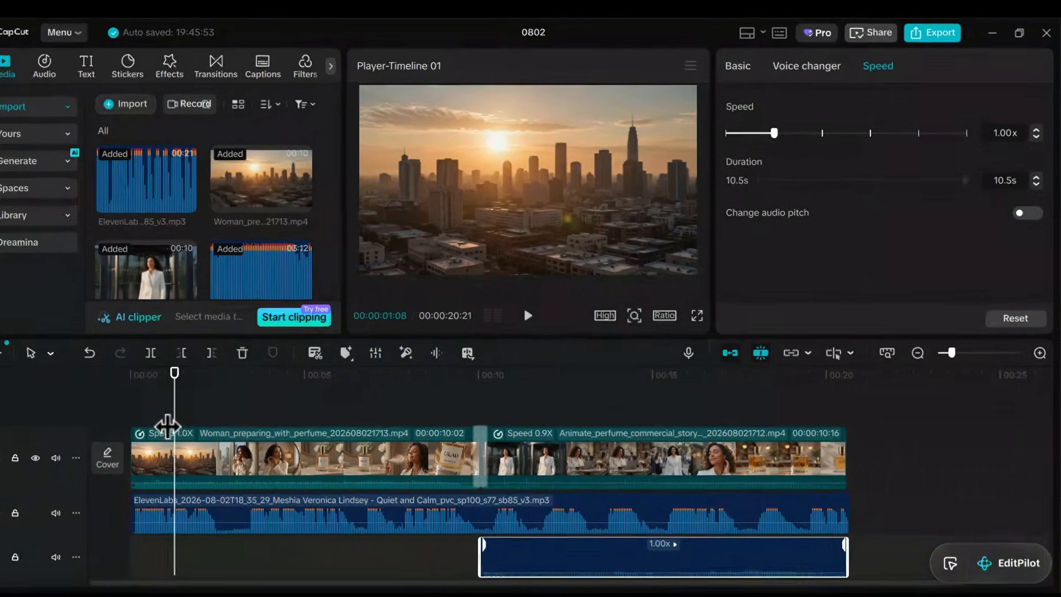
drag(195, 416, 562, 470)
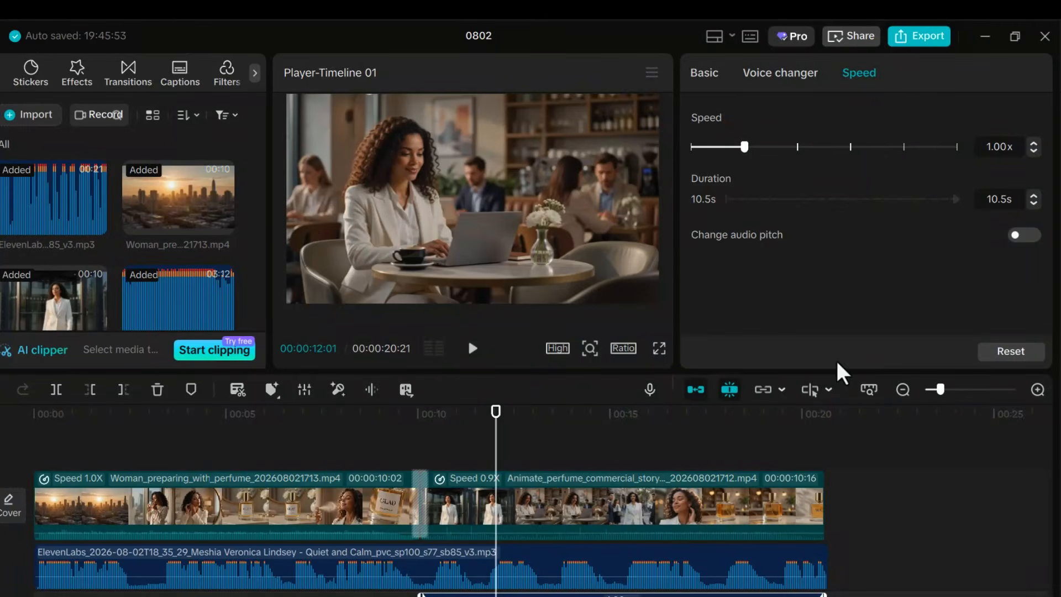
drag(497, 446, 378, 446)
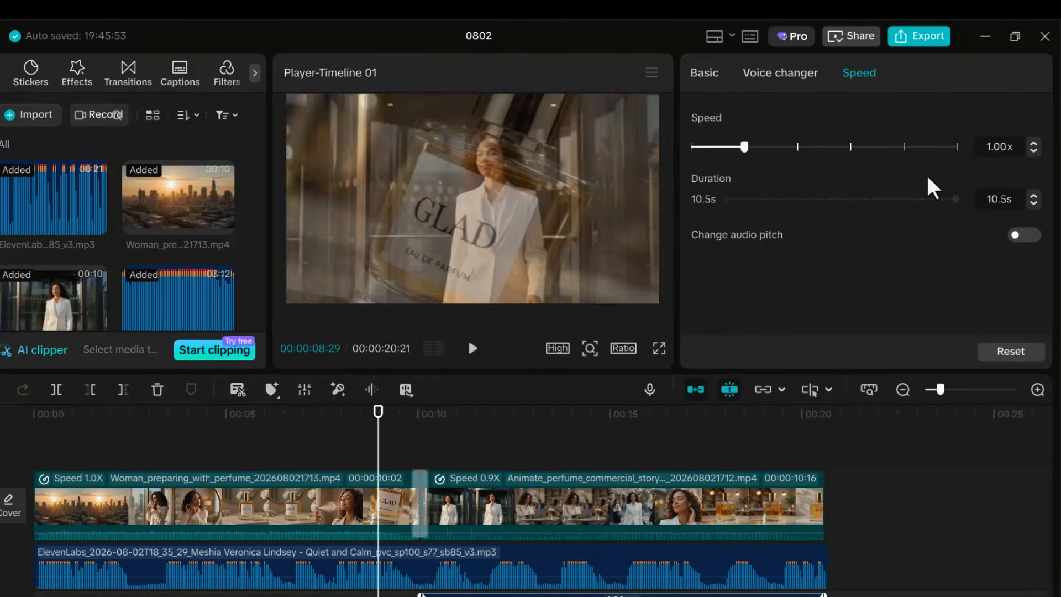
click(938, 39)
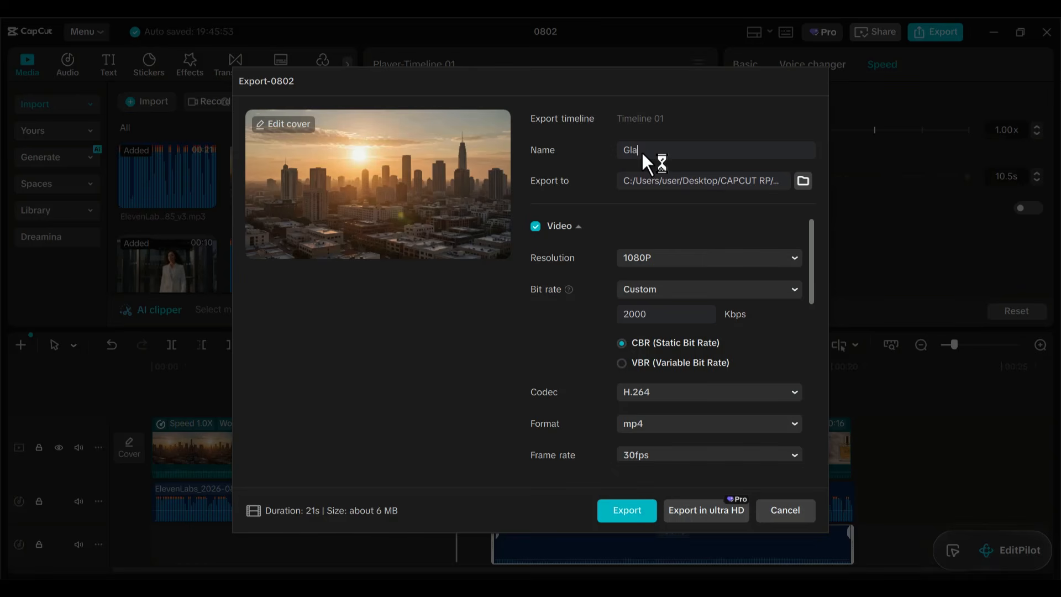
text(me)
click(622, 521)
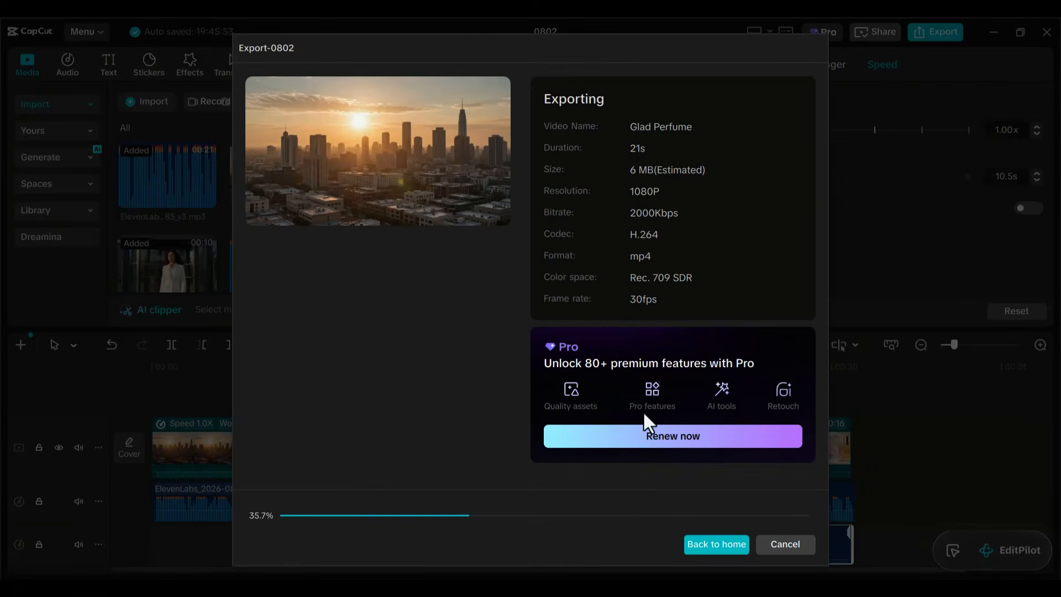